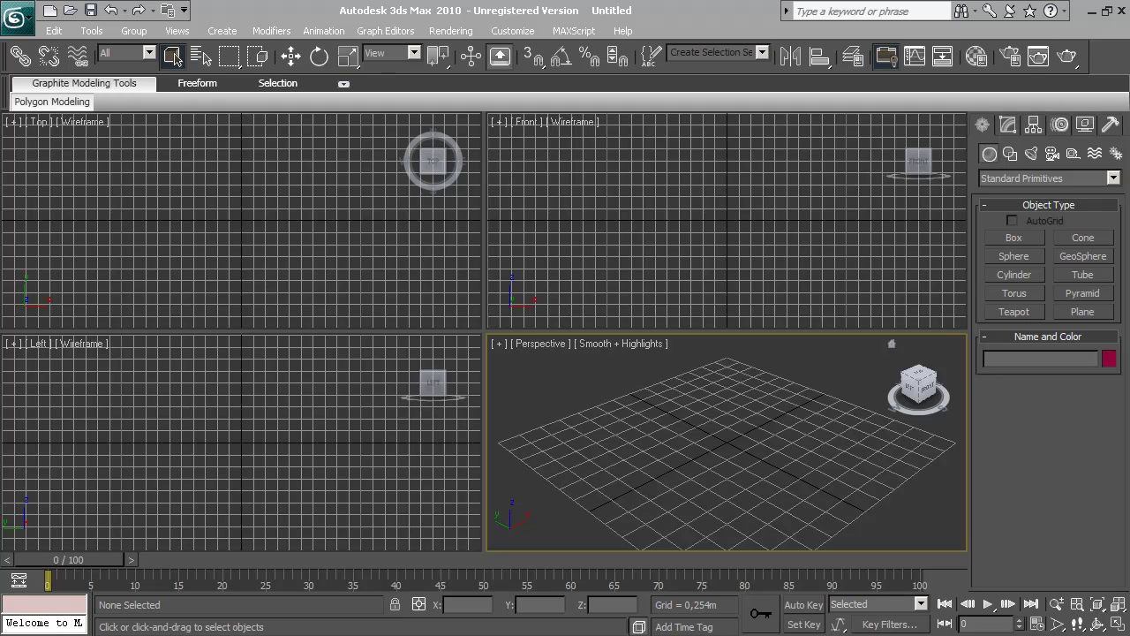
Set the scene display units to Metric Meters in Units Setup
{"action": "left_click", "coordinate": [513, 31]}
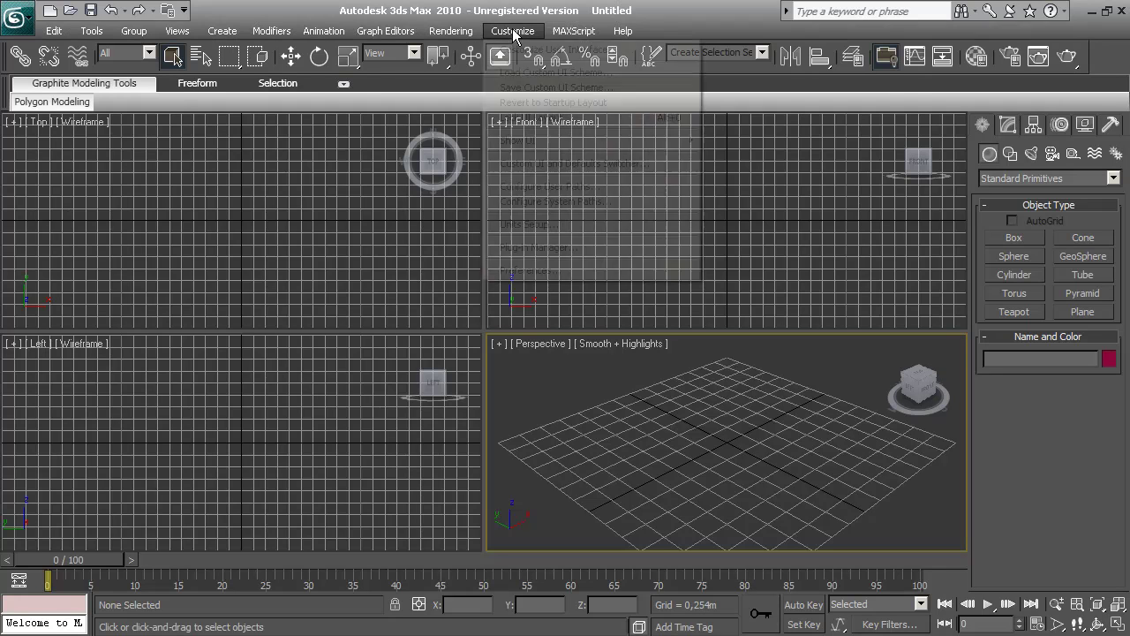
{"action": "left_click", "coordinate": [544, 226]}
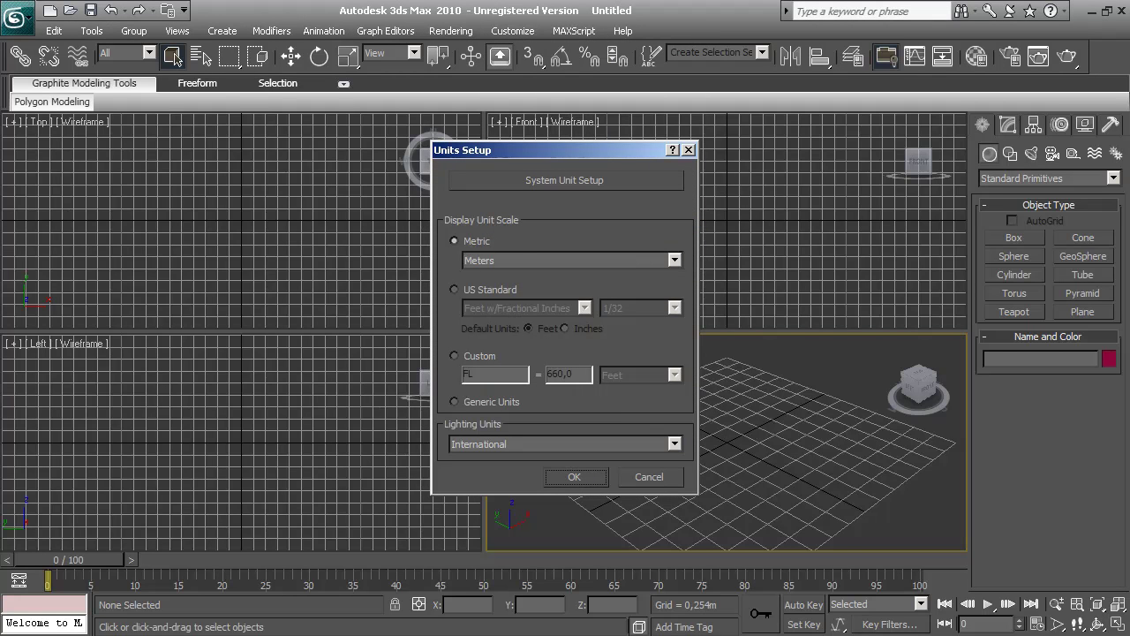
{"action": "left_click", "coordinate": [513, 255]}
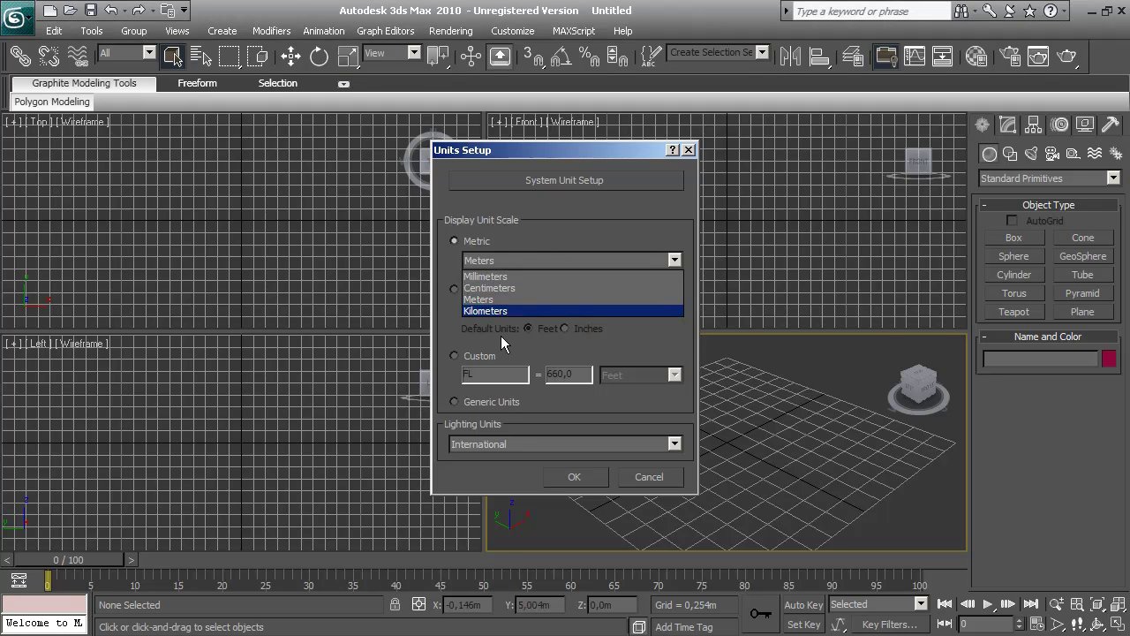
{"action": "left_click", "coordinate": [502, 299]}
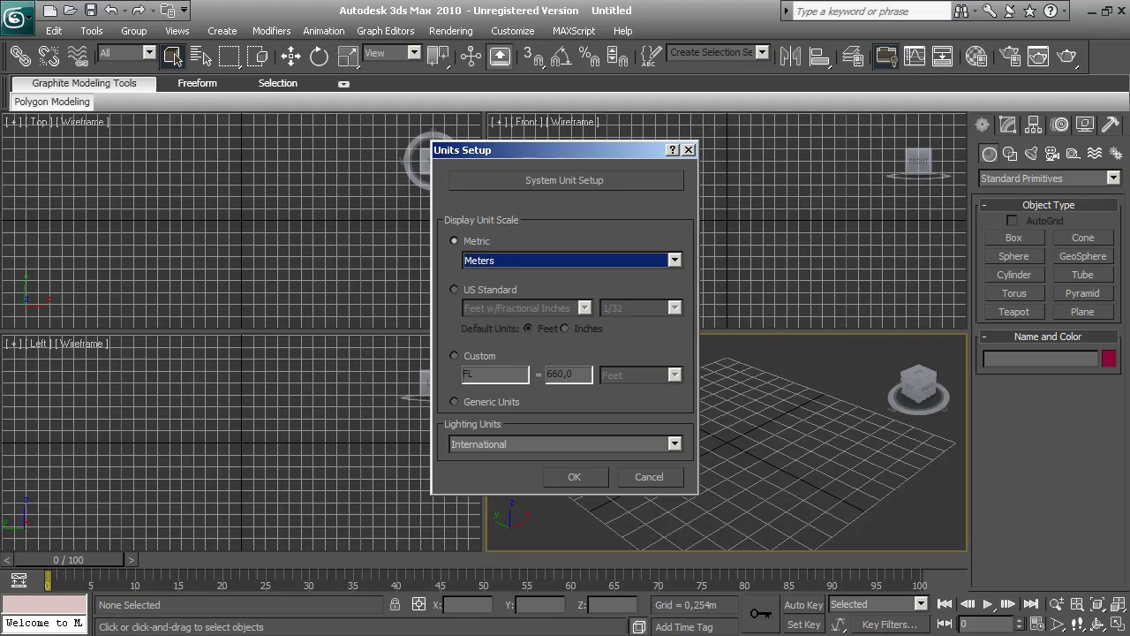
{"action": "left_click", "coordinate": [584, 481]}
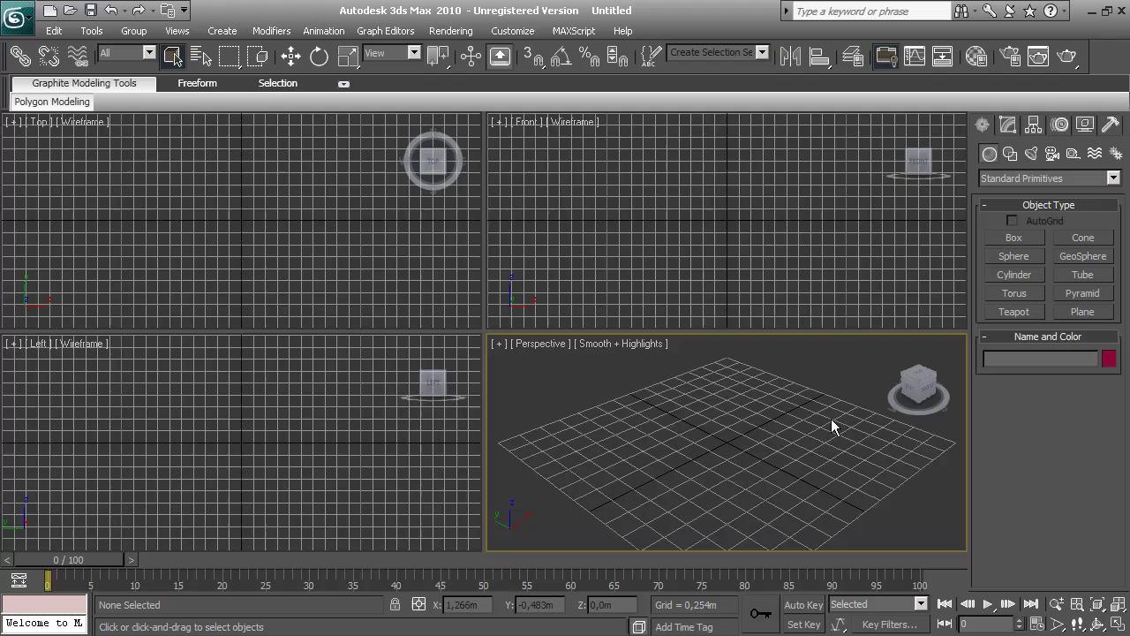
Drag out one more box building to complete the city block layout
{"action": "left_click", "coordinate": [821, 265]}
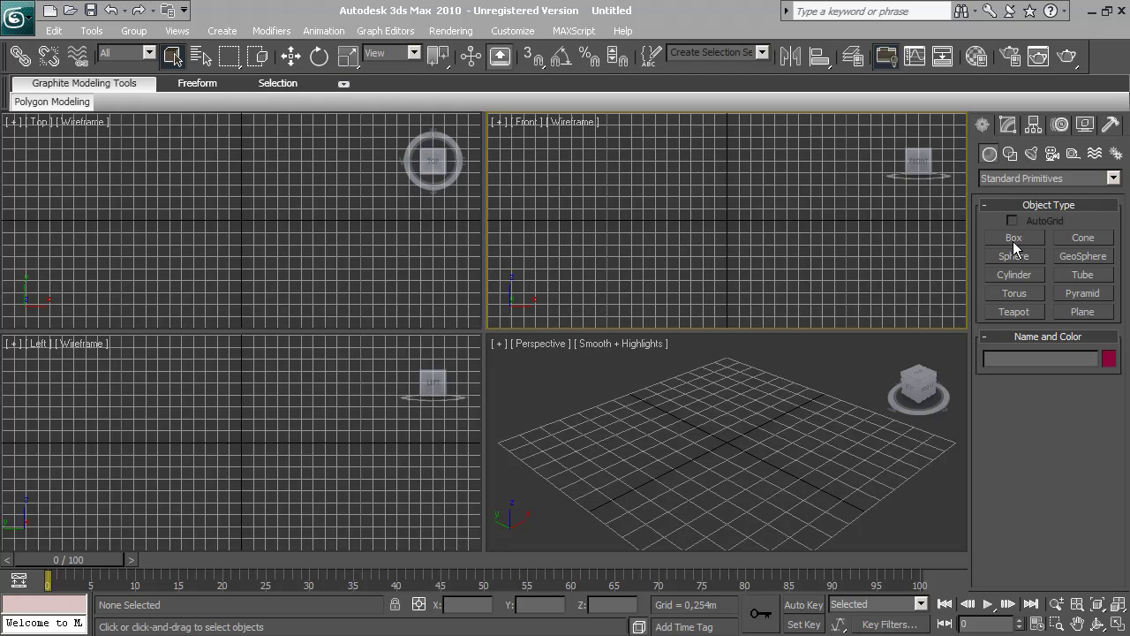
{"action": "left_click_drag", "start_coordinate": [326, 236], "coordinate": [385, 287]}
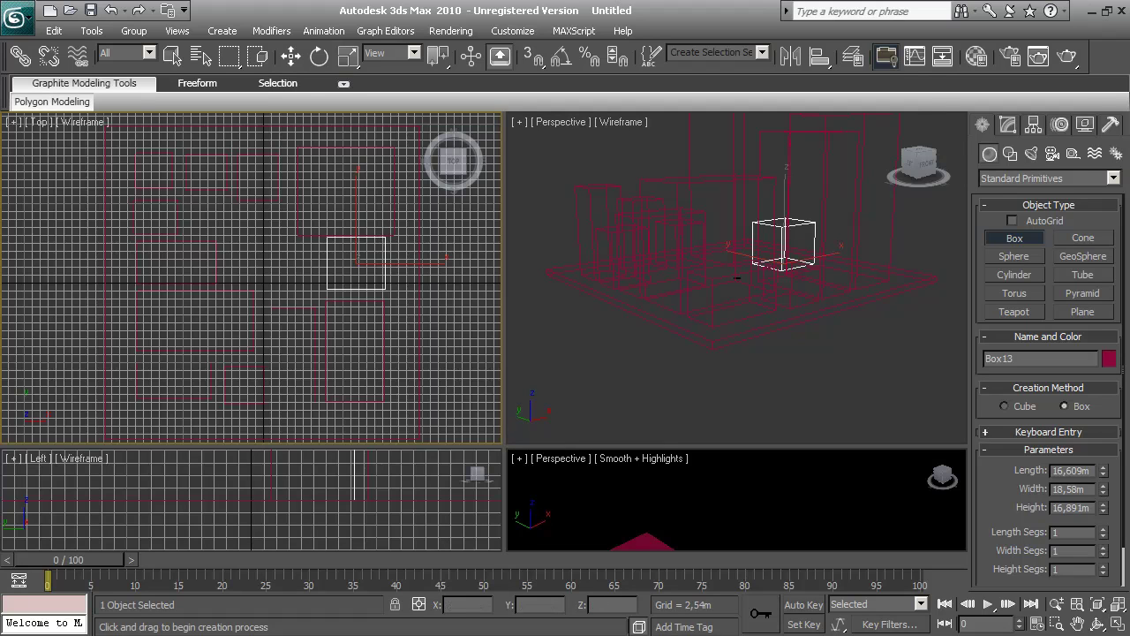
{"action": "left_click", "coordinate": [717, 313]}
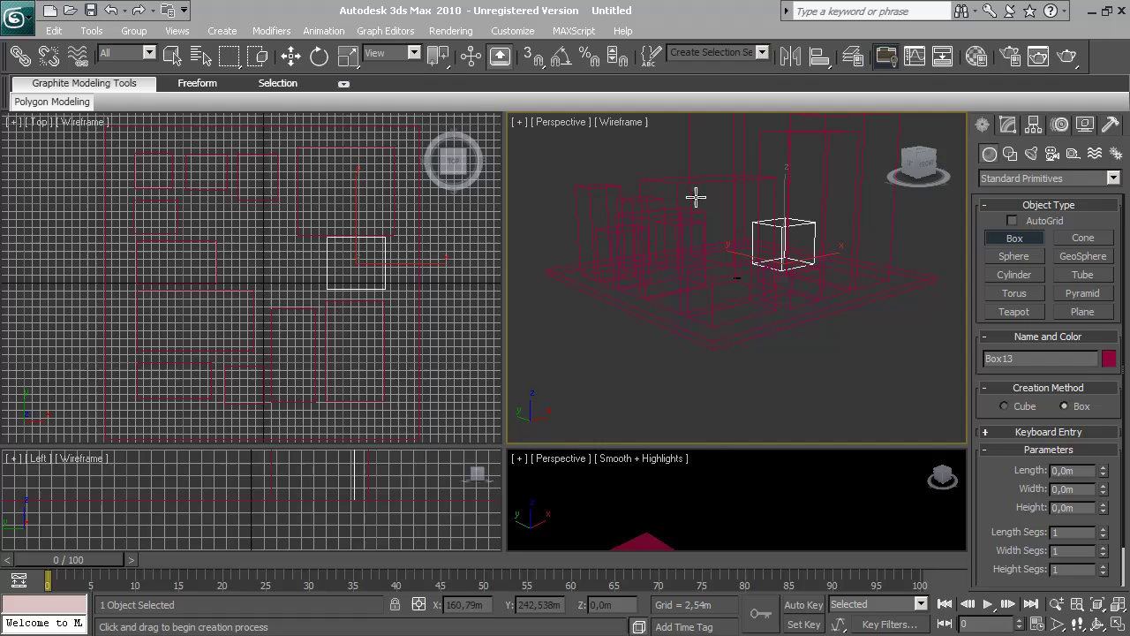
Enable hardware shading and shadows and set the Perspective view to Smooth + Highlights
{"action": "left_click", "coordinate": [623, 126]}
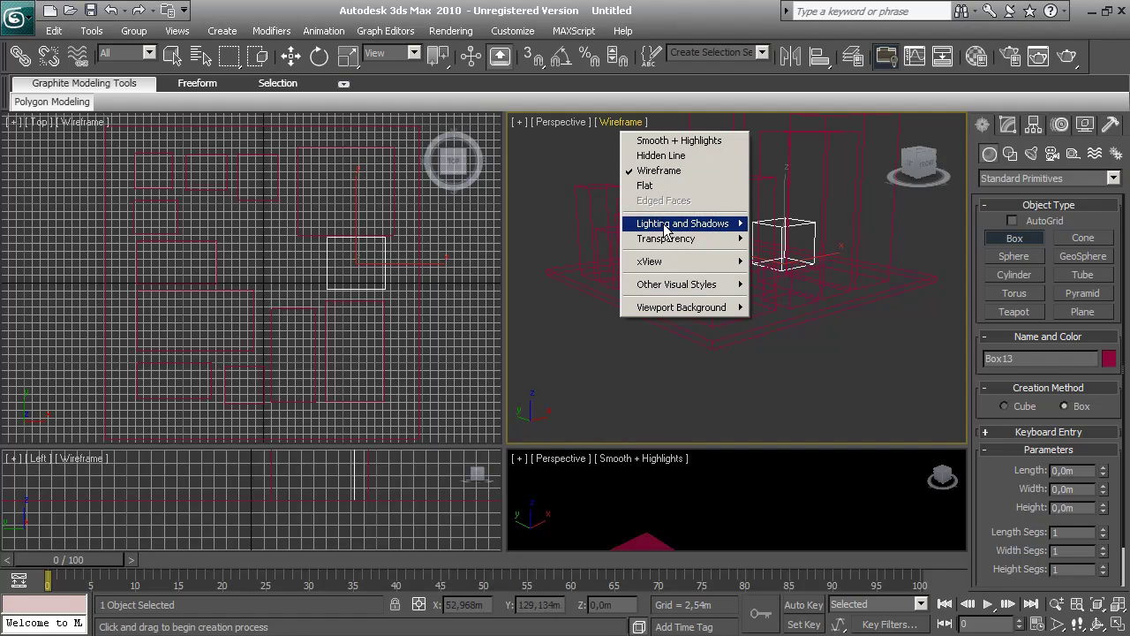
{"action": "mouse_move", "coordinate": [666, 229]}
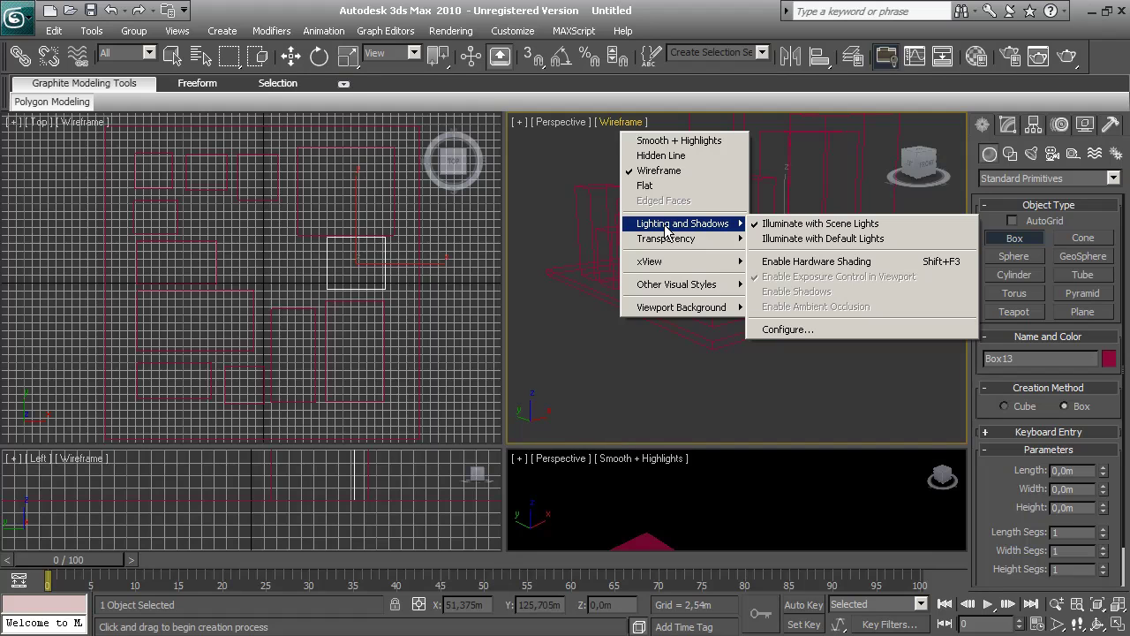
{"action": "left_click", "coordinate": [799, 262]}
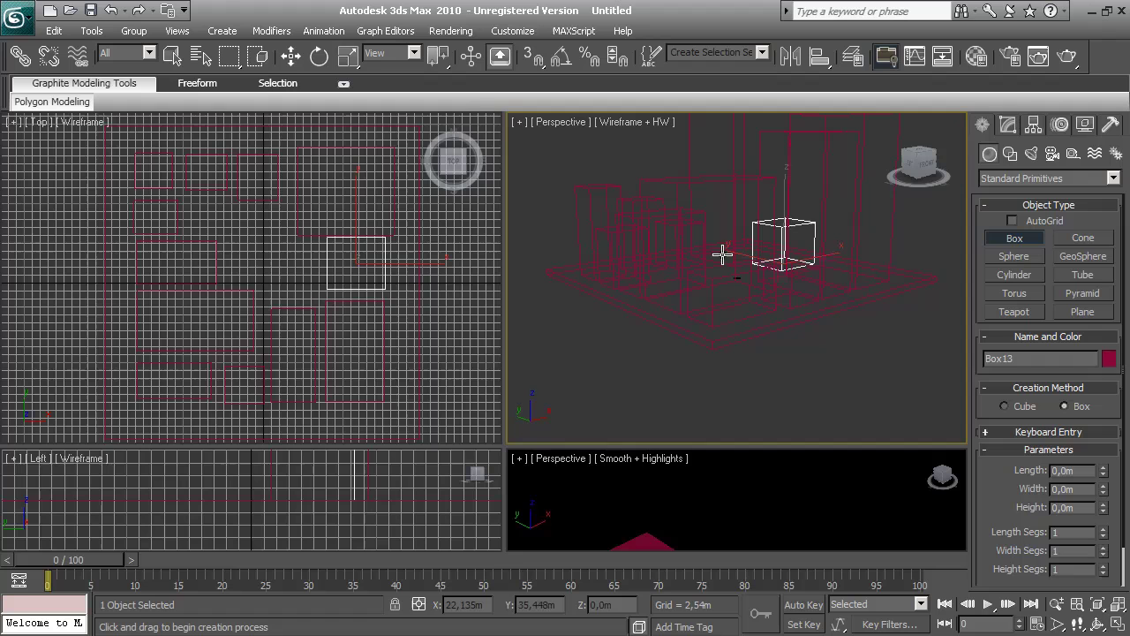
{"action": "left_click", "coordinate": [632, 125]}
{"action": "mouse_move", "coordinate": [711, 226]}
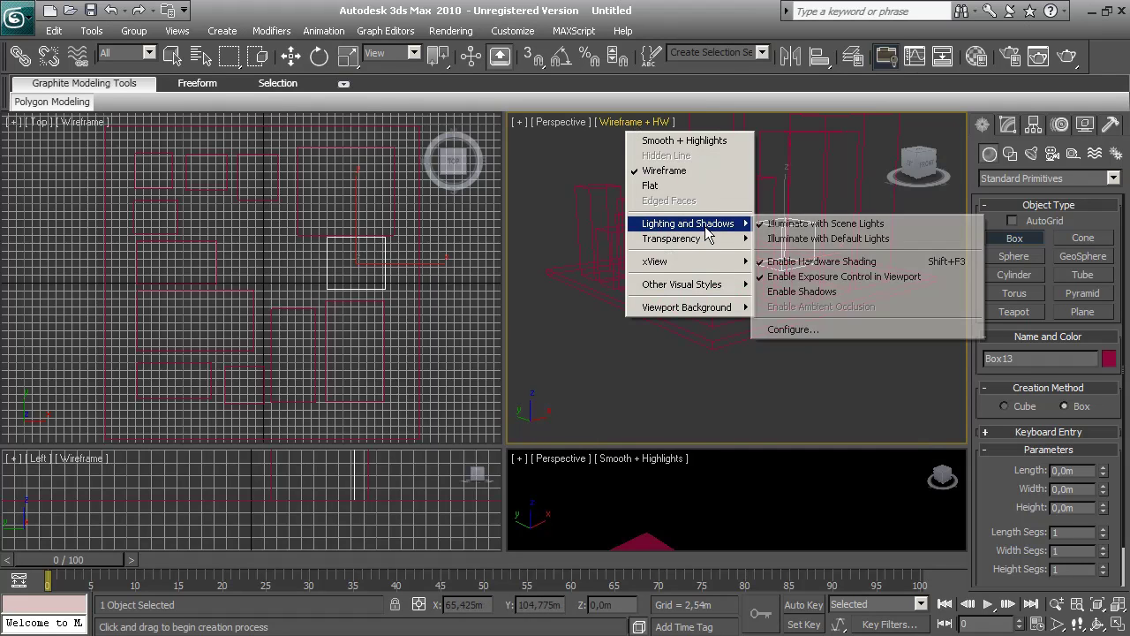
{"action": "left_click", "coordinate": [785, 291]}
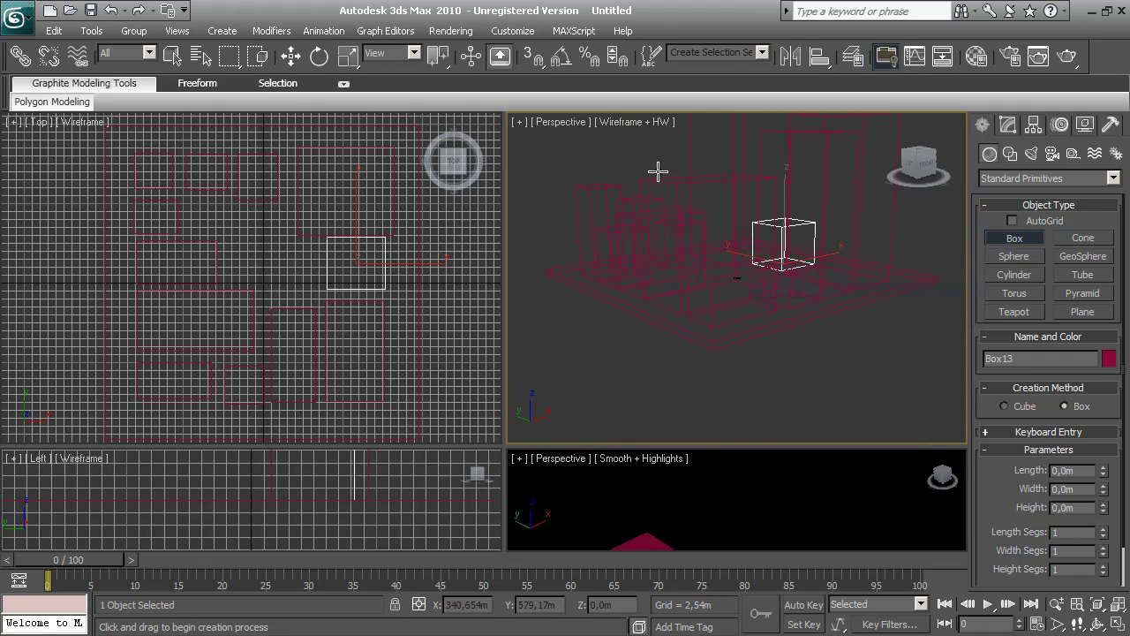
{"action": "left_click", "coordinate": [609, 125]}
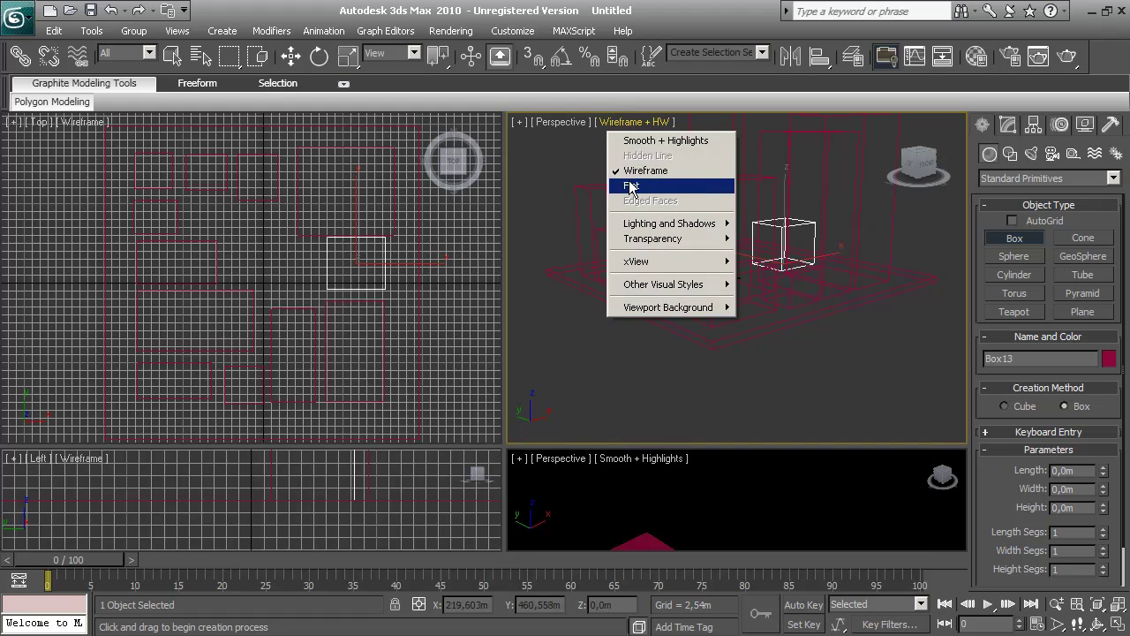
{"action": "left_click", "coordinate": [658, 141]}
{"action": "key", "text": "m"}
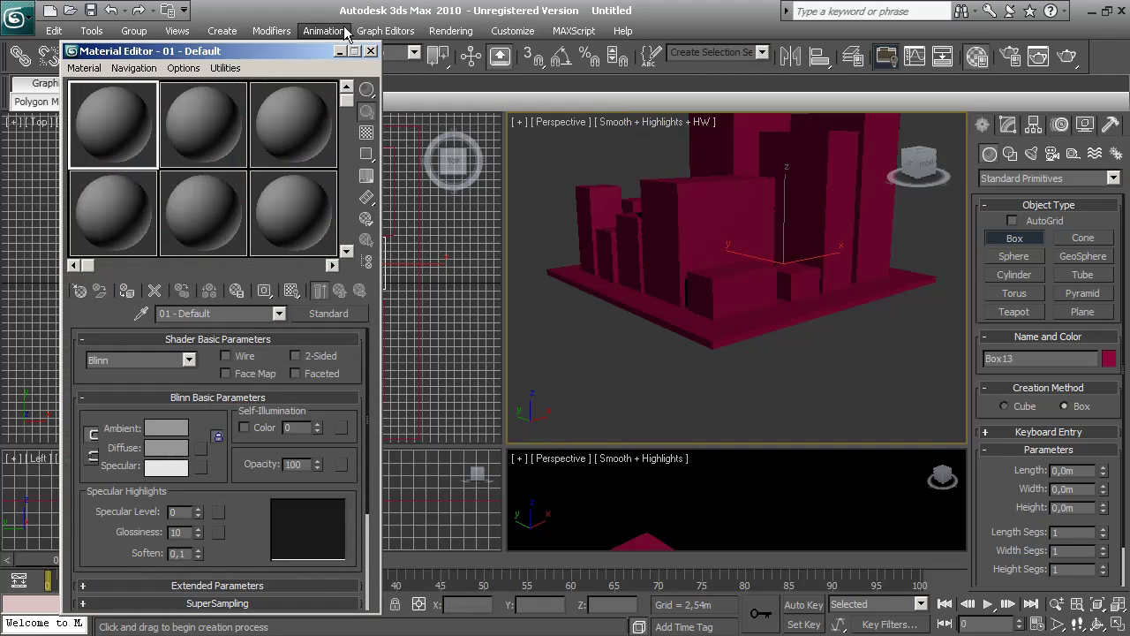
{"action": "left_click", "coordinate": [371, 52]}
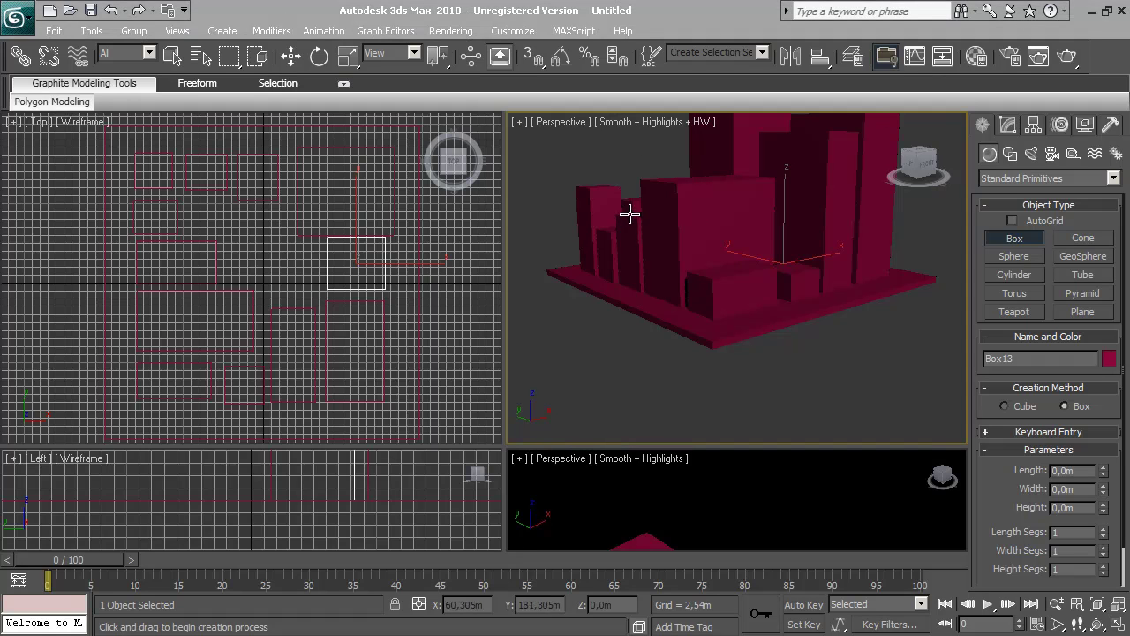
Load the mental.ray.photometric.lighting.with.gi render preset in Render Setup
{"action": "left_click", "coordinate": [448, 33]}
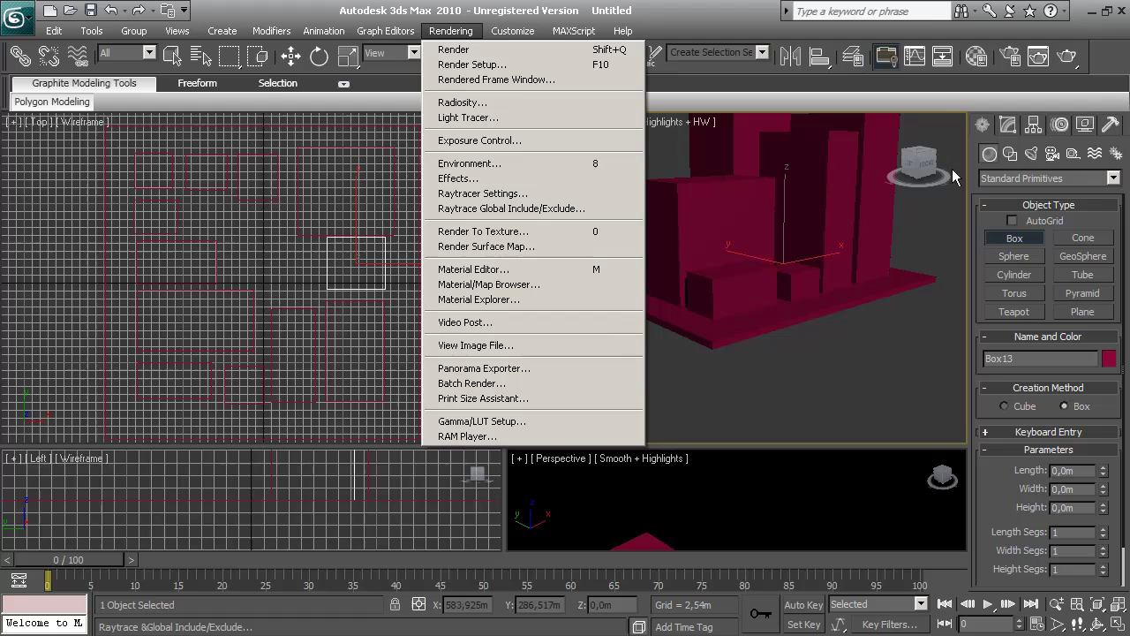
{"action": "left_click", "coordinate": [467, 65]}
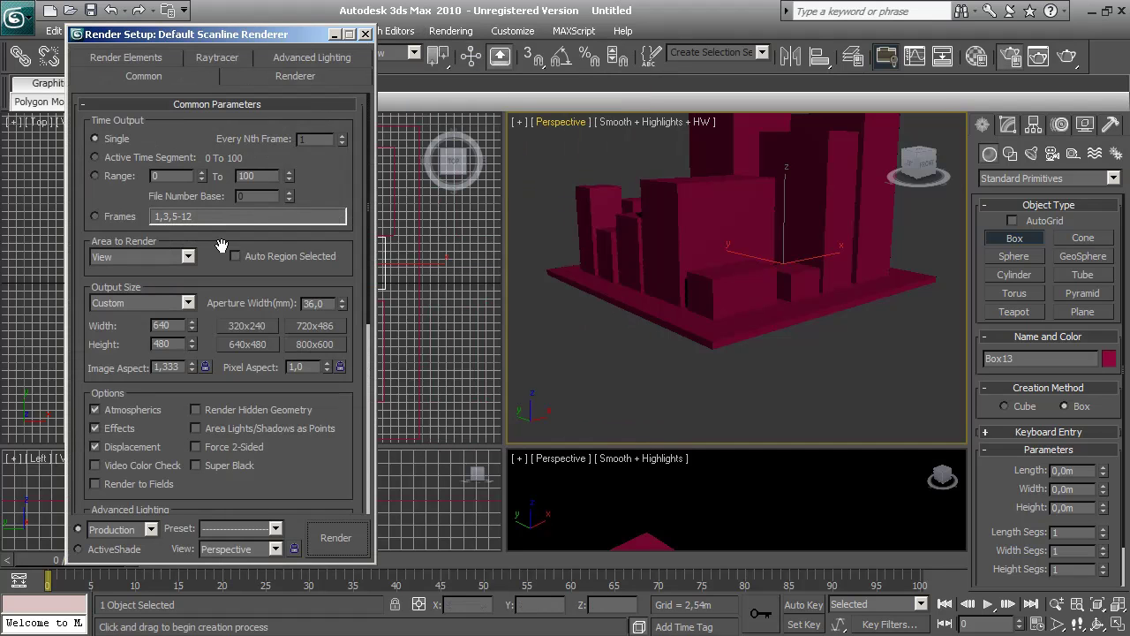
{"action": "left_click_drag", "start_coordinate": [316, 481], "coordinate": [312, 194]}
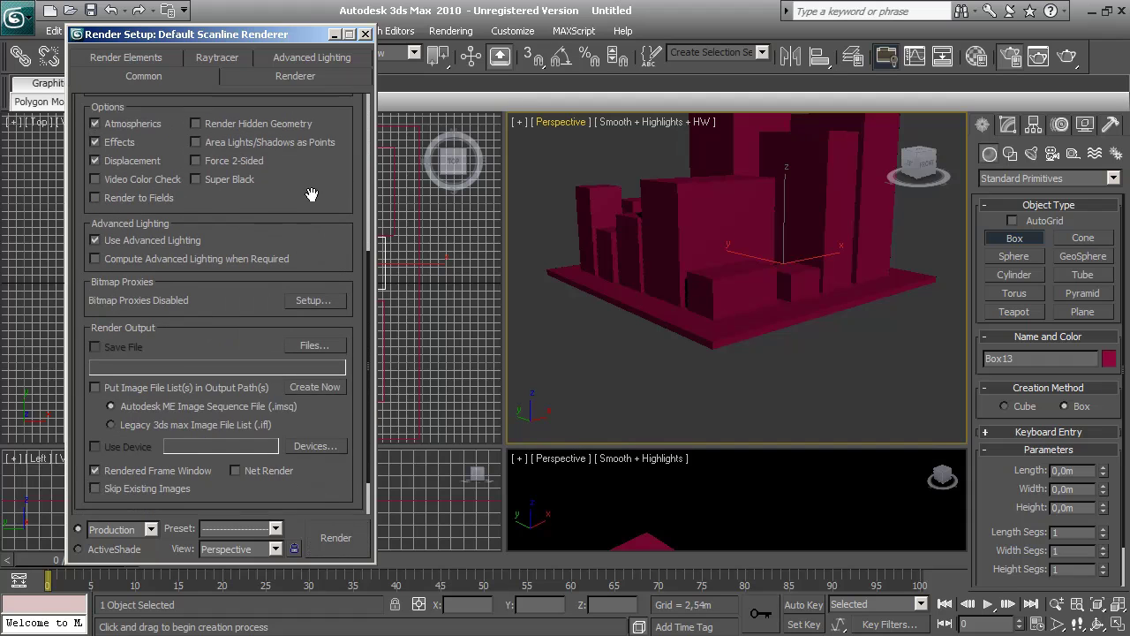
{"action": "left_click", "coordinate": [274, 529]}
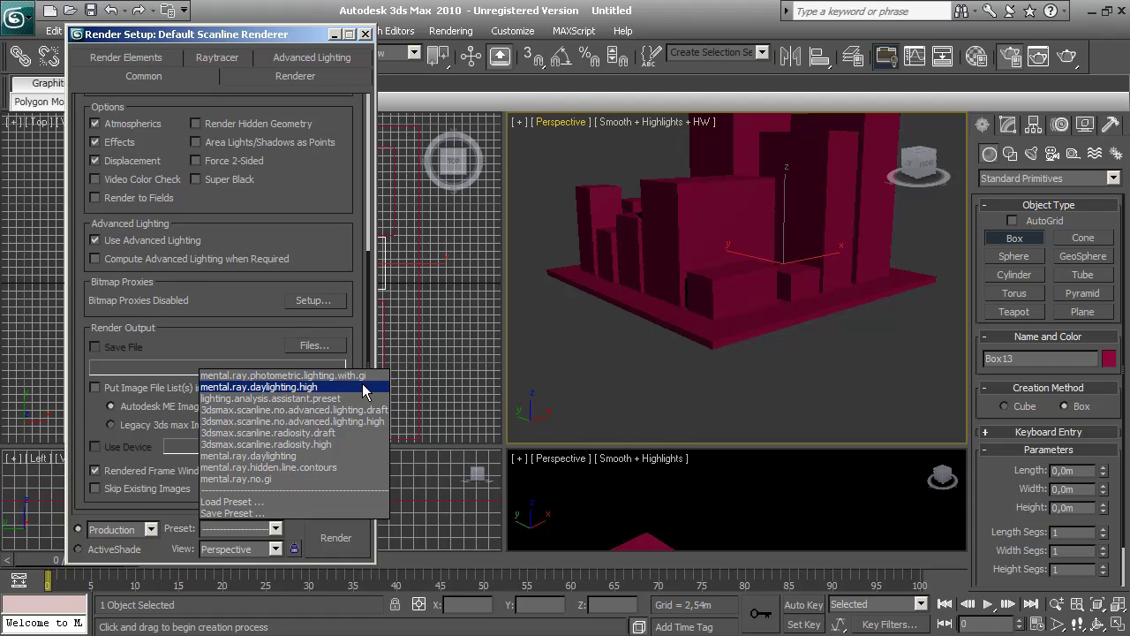
{"action": "left_click", "coordinate": [344, 378]}
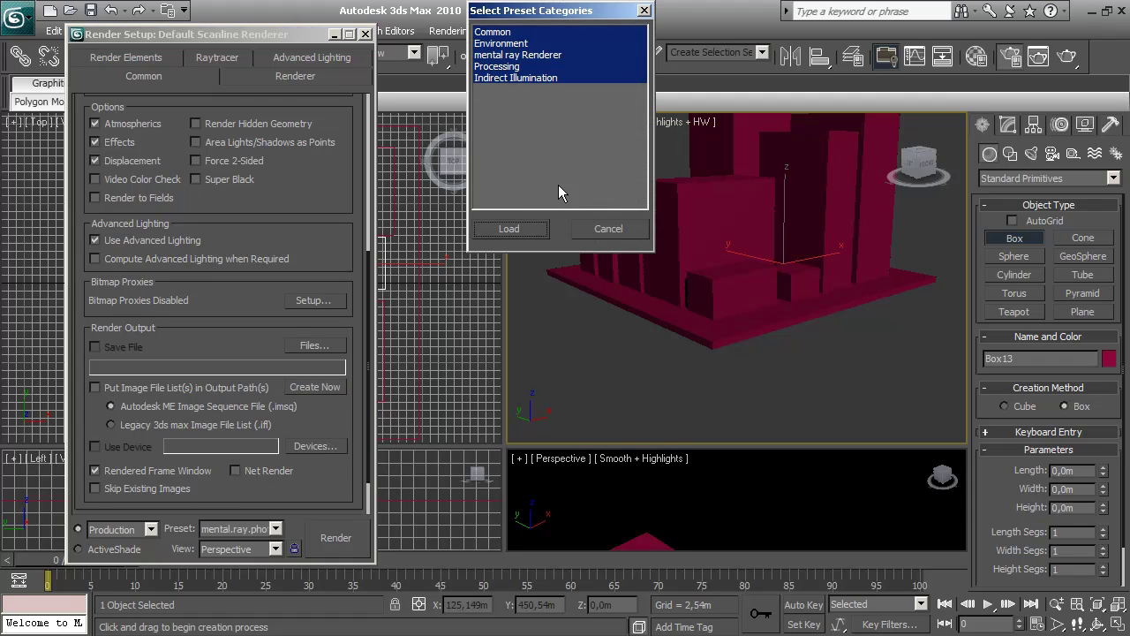
{"action": "key", "text": "Return"}
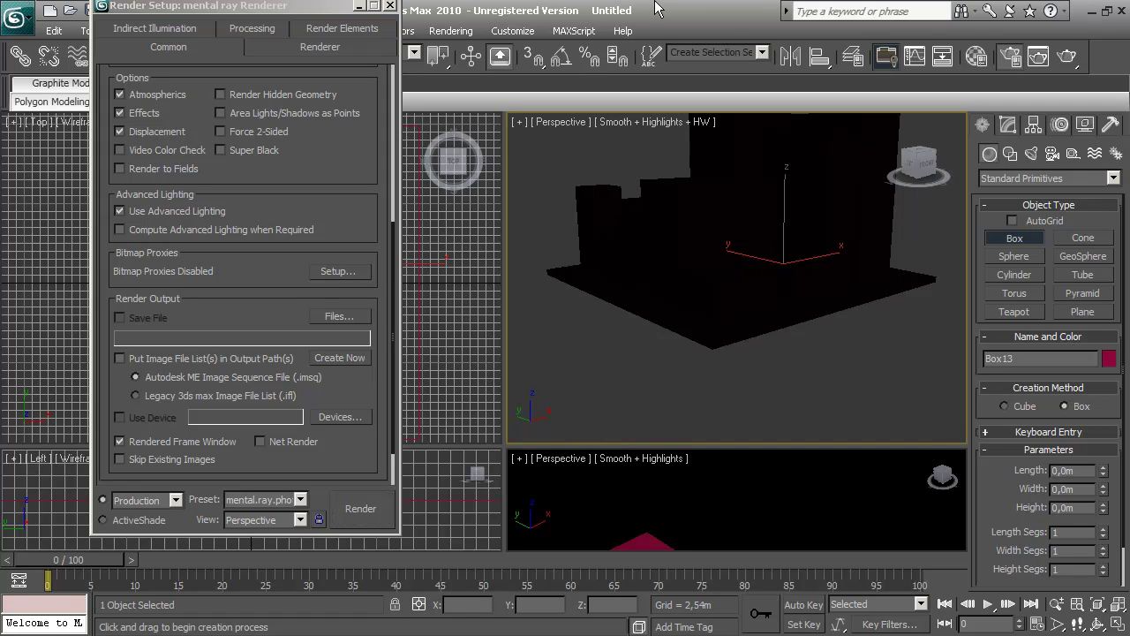
Make the first material slot an Arch & Design (mi) material
{"action": "left_click", "coordinate": [977, 55]}
{"action": "left_click_drag", "start_coordinate": [205, 53], "coordinate": [213, 14]}
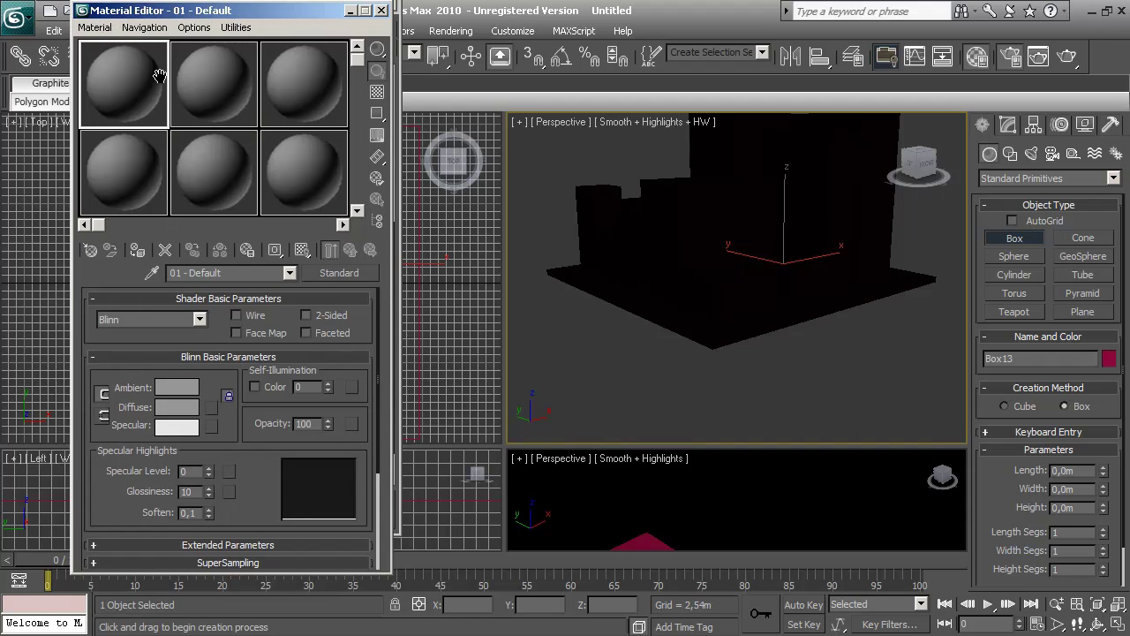
{"action": "left_click", "coordinate": [339, 273]}
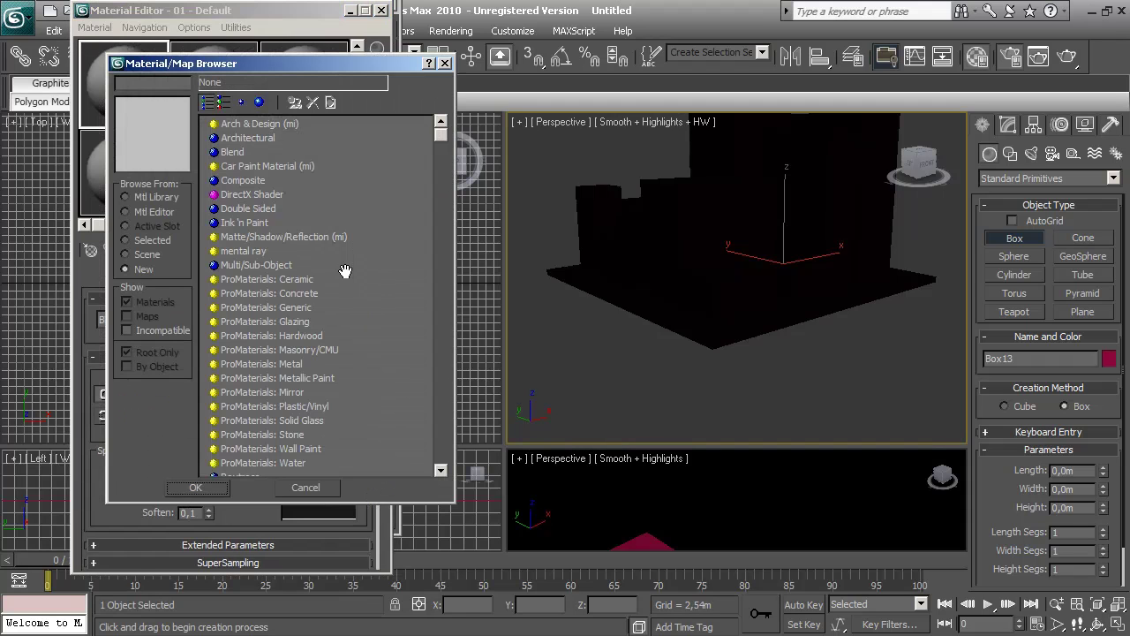
{"action": "left_click", "coordinate": [269, 128]}
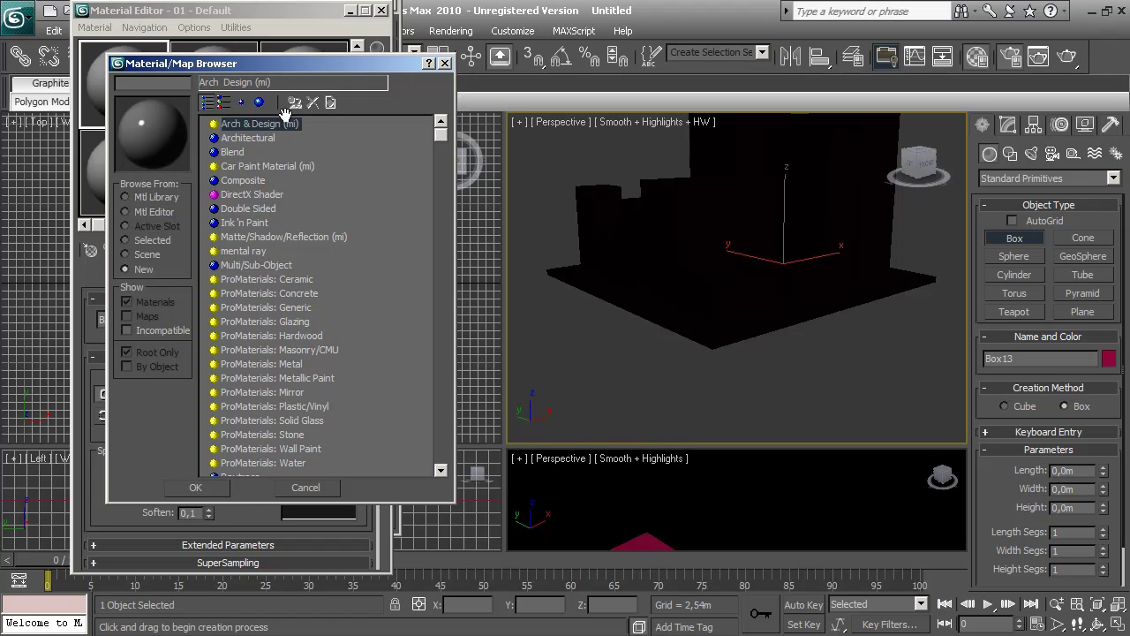
{"action": "left_click", "coordinate": [196, 488]}
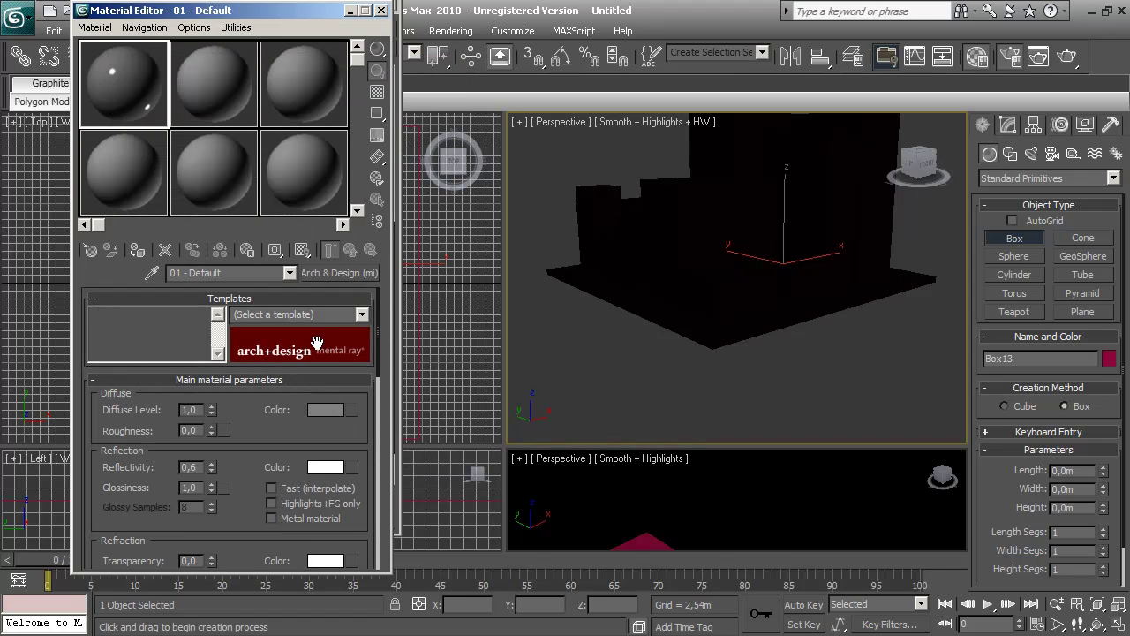
Apply the Matte Finish template and bring up the mental ray Render Setup with F10
{"action": "left_click", "coordinate": [359, 315]}
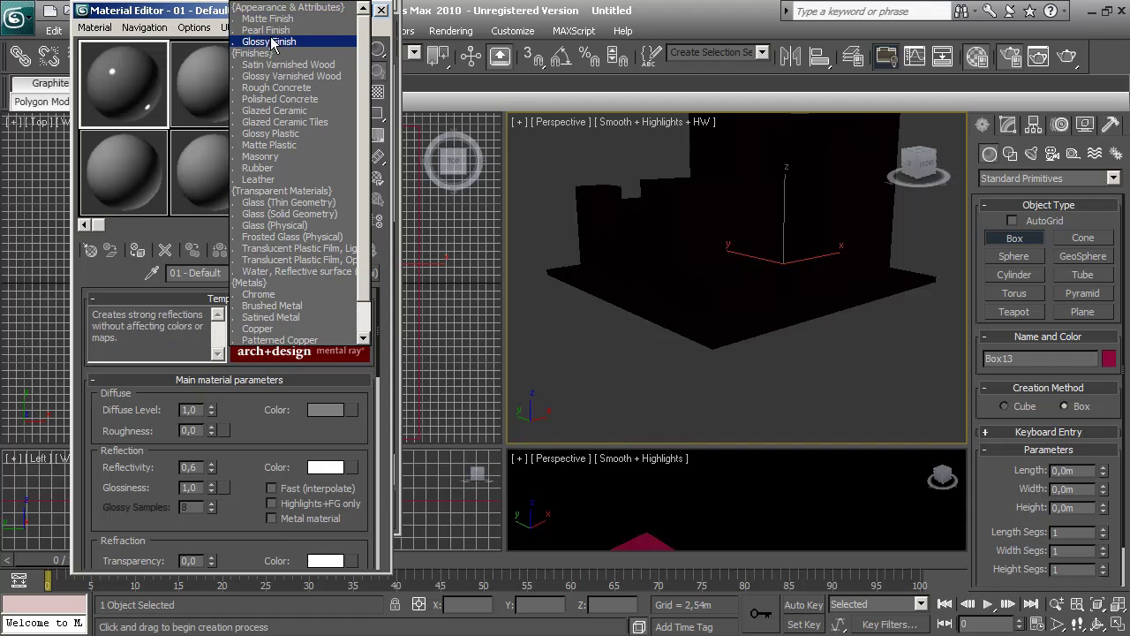
{"action": "left_click", "coordinate": [268, 18]}
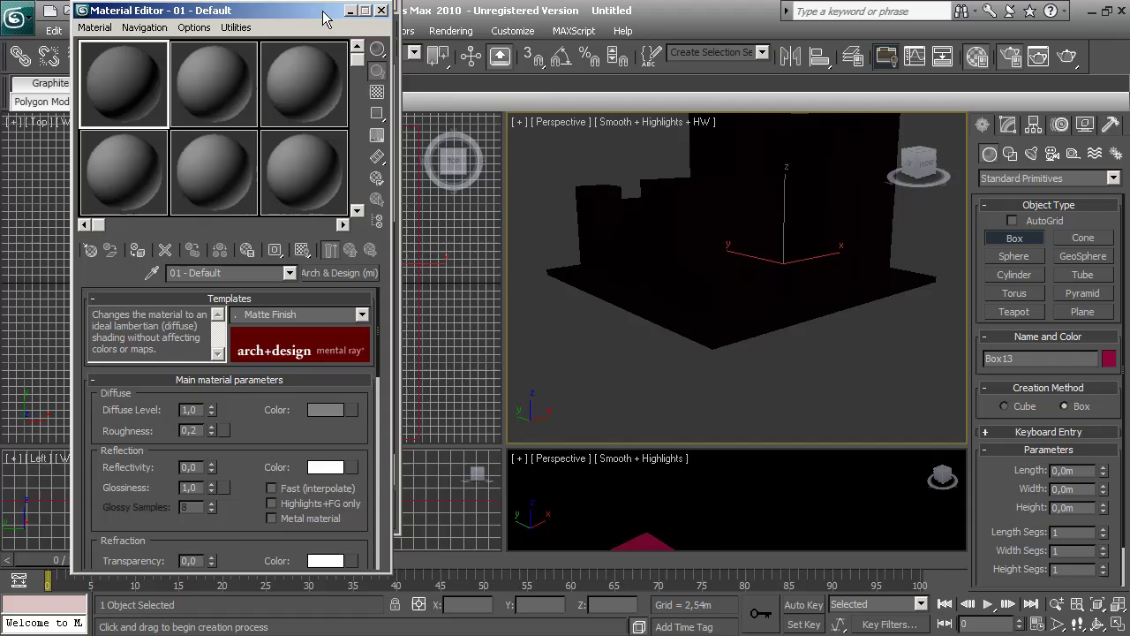
{"action": "key", "text": "F10"}
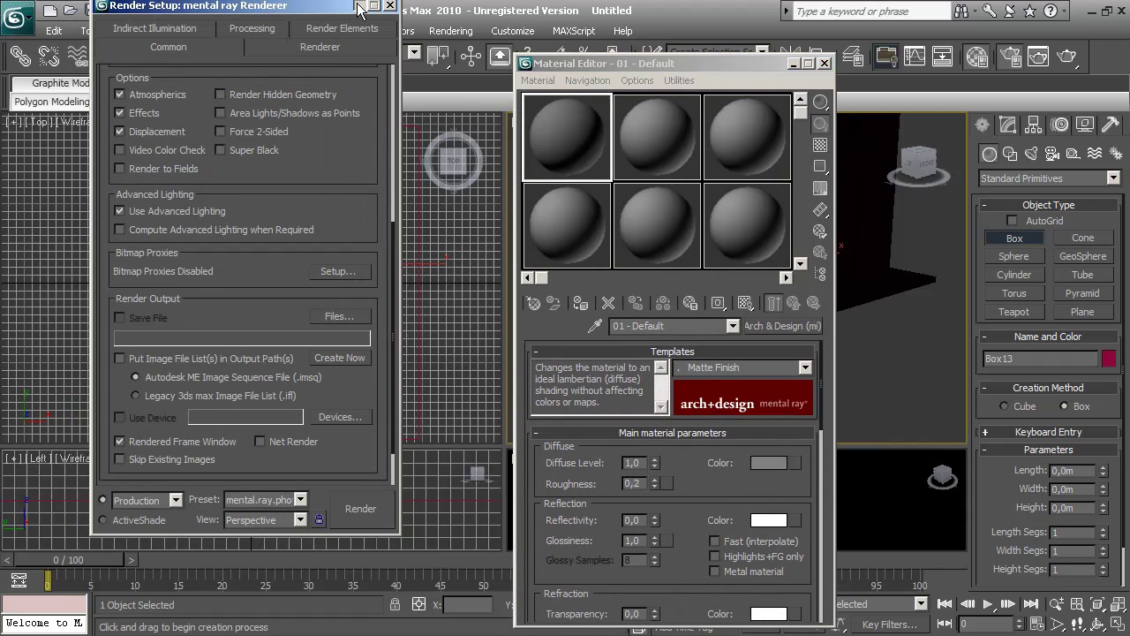
Zoom out the Top view and marquee-select all 13 box buildings
{"action": "left_click", "coordinate": [358, 7]}
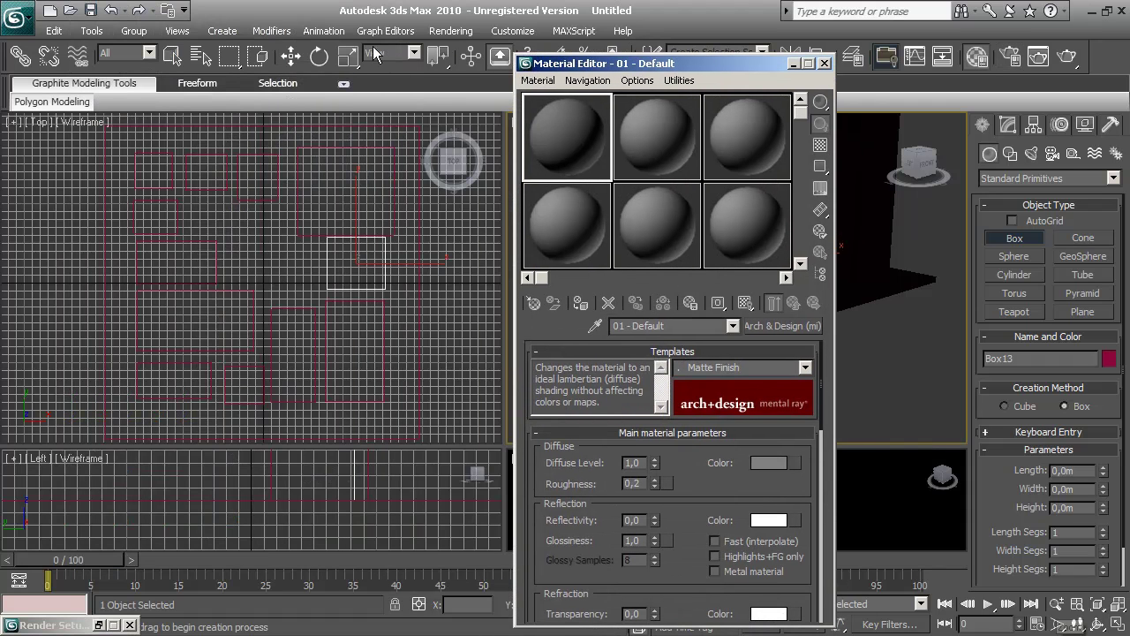
{"action": "left_click", "coordinate": [1040, 622]}
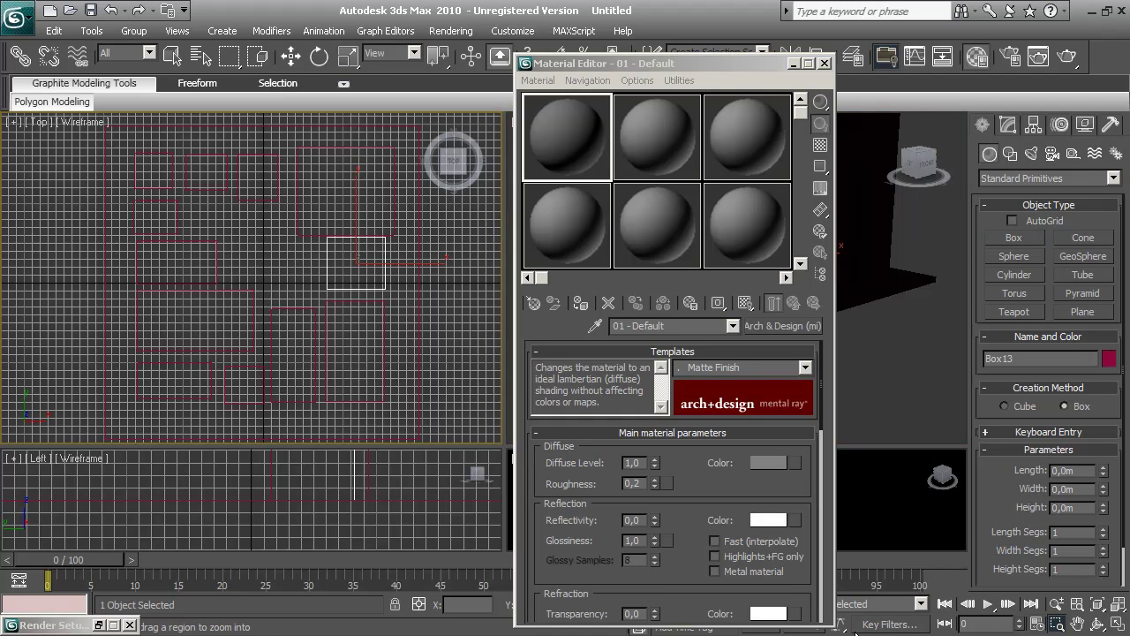
{"action": "left_click", "coordinate": [1056, 603]}
{"action": "left_click_drag", "start_coordinate": [430, 318], "coordinate": [433, 369]}
{"action": "left_click", "coordinate": [173, 55]}
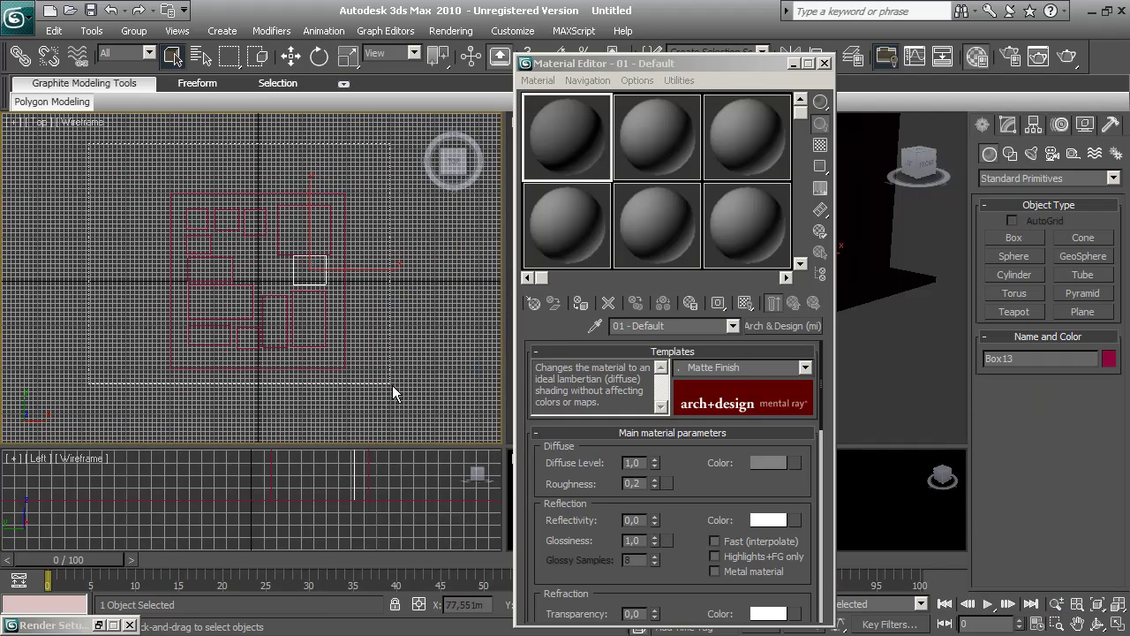
{"action": "left_click_drag", "start_coordinate": [88, 143], "coordinate": [418, 403]}
Assign the first slot's Matte Finish material to the selection and close the Material Editor
{"action": "left_click_drag", "start_coordinate": [603, 165], "coordinate": [282, 244]}
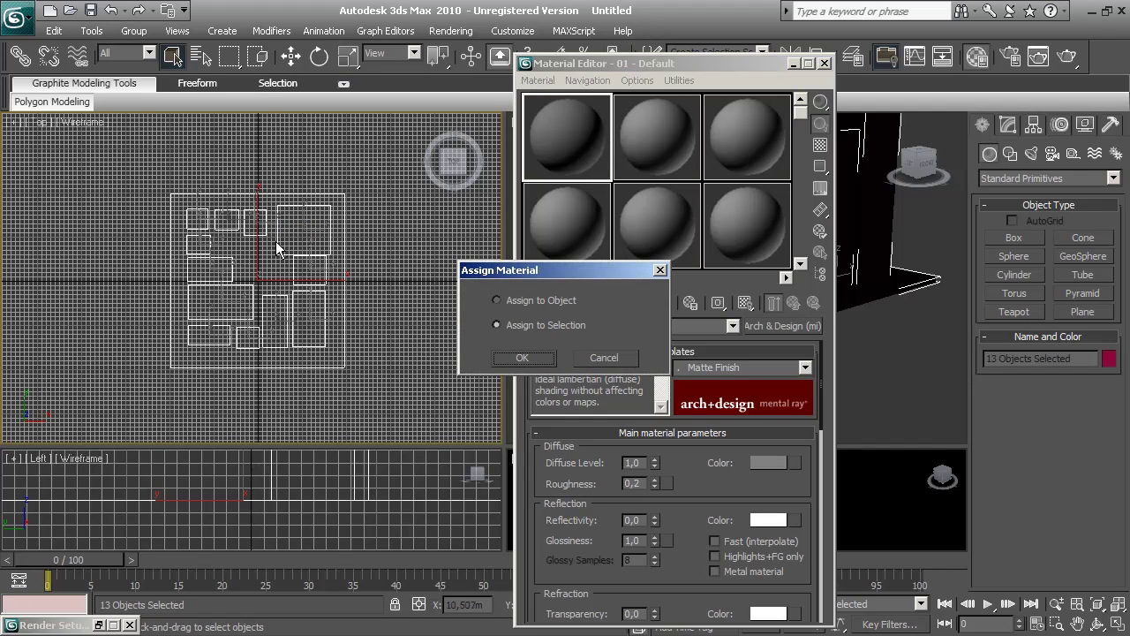
{"action": "left_click", "coordinate": [524, 358]}
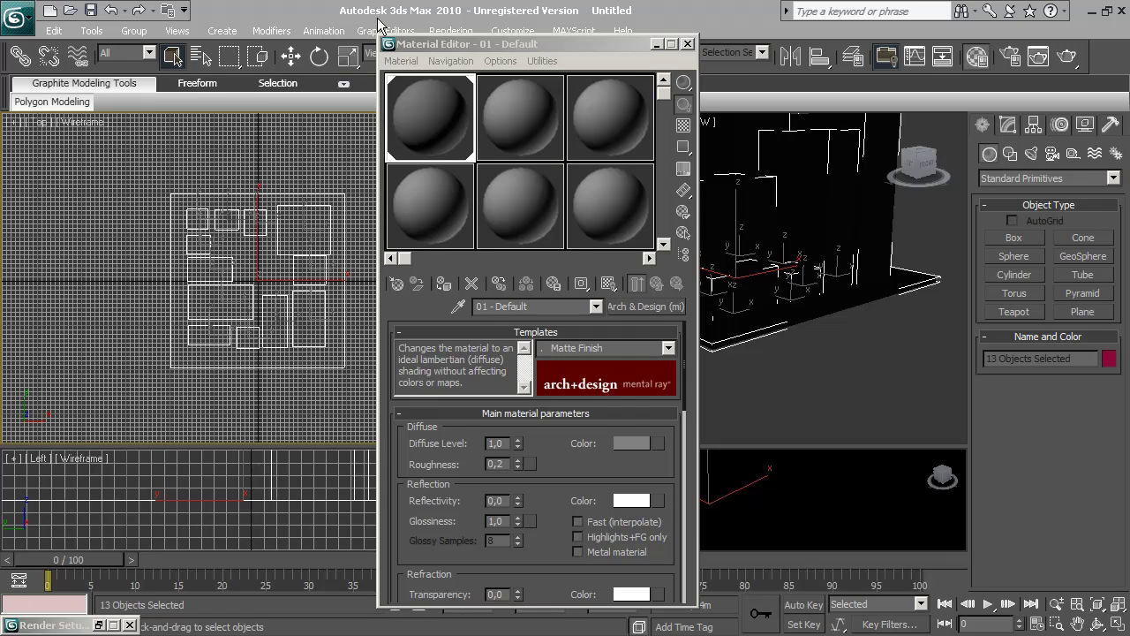
{"action": "left_click_drag", "start_coordinate": [537, 48], "coordinate": [549, 45]}
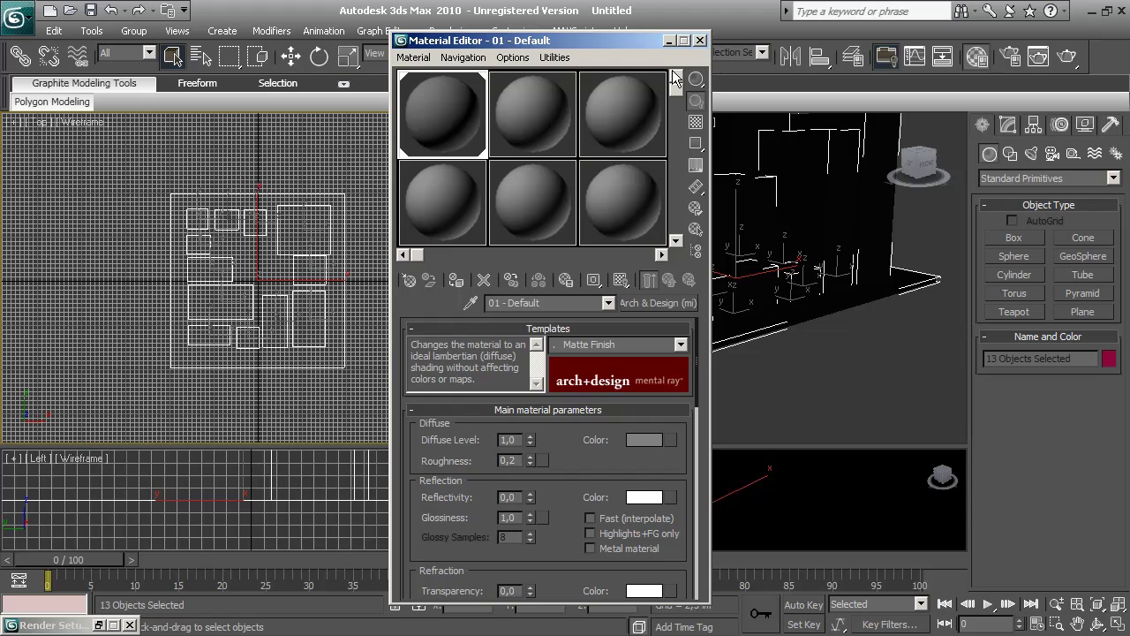
{"action": "left_click", "coordinate": [700, 41]}
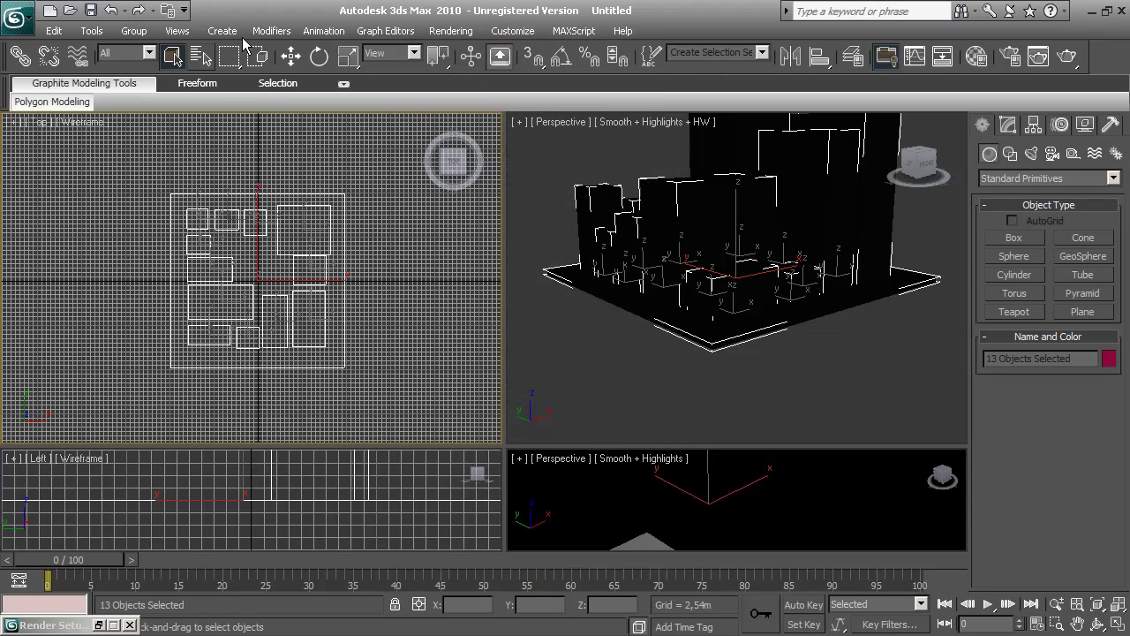
Create Daylight01 with its compass below the block, then zoom out the Perspective view
{"action": "left_click", "coordinate": [1013, 238]}
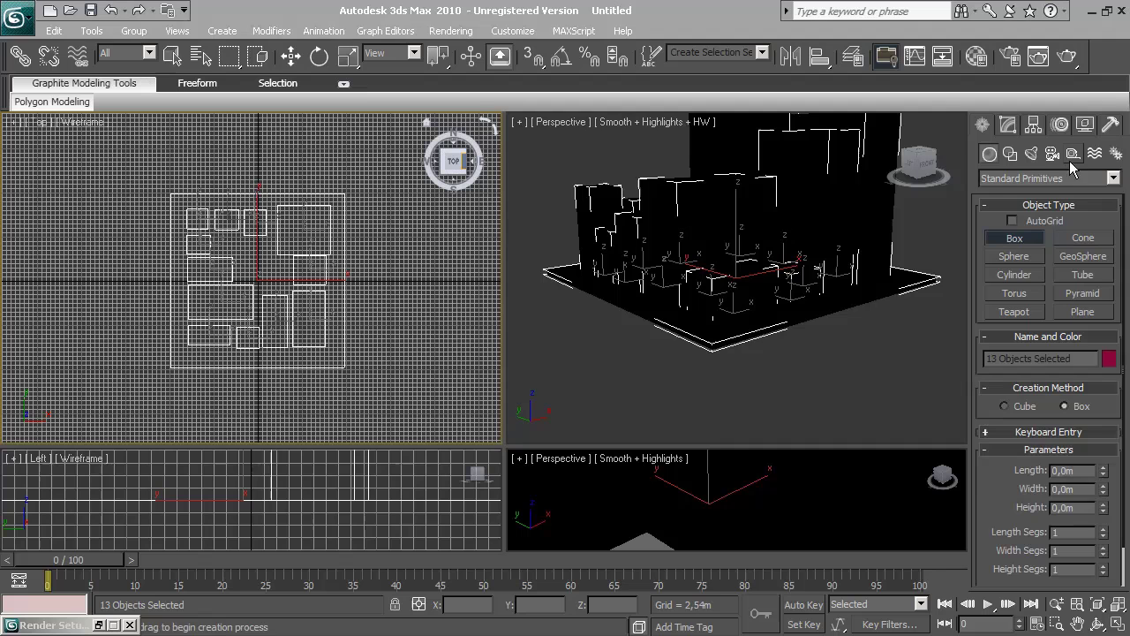
{"action": "left_click", "coordinate": [1116, 153]}
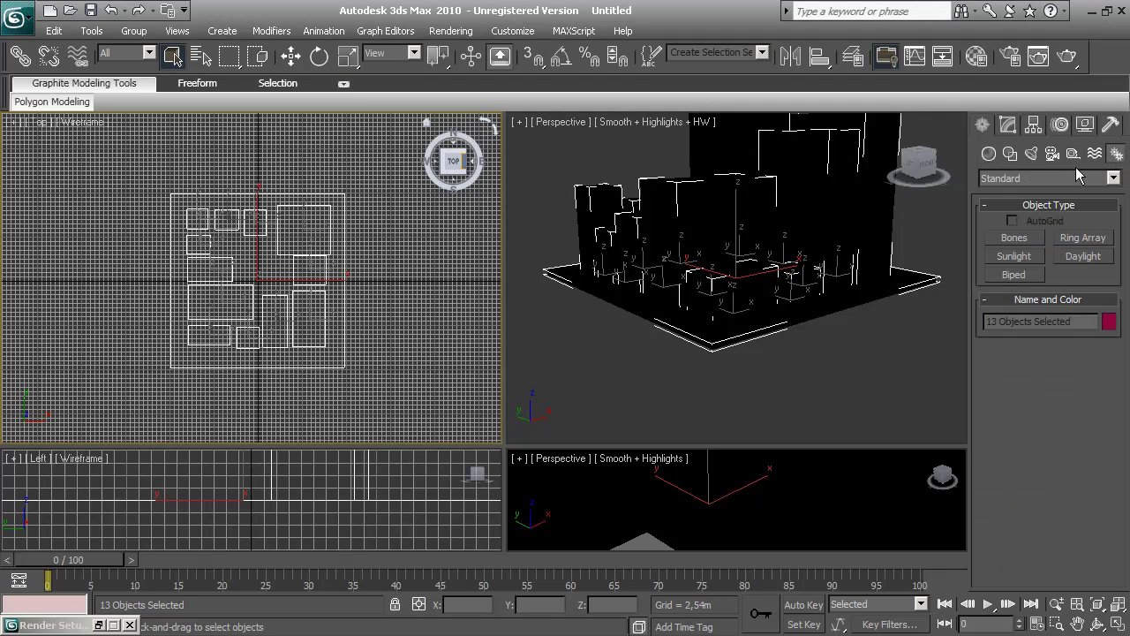
{"action": "left_click", "coordinate": [1084, 257]}
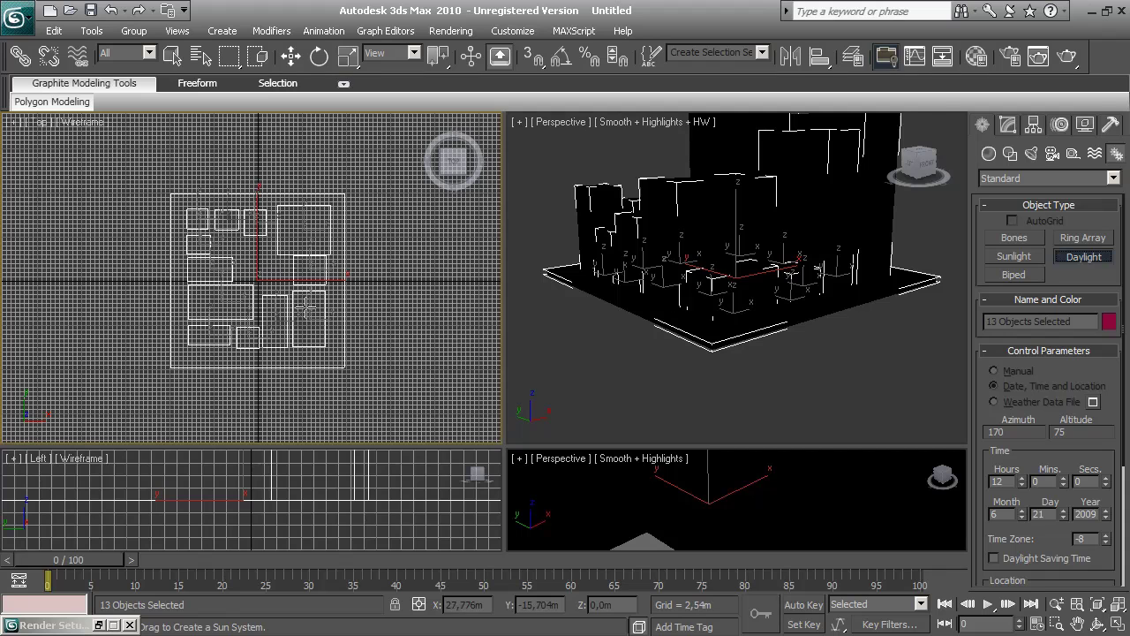
{"action": "left_click_drag", "start_coordinate": [311, 311], "coordinate": [248, 261]}
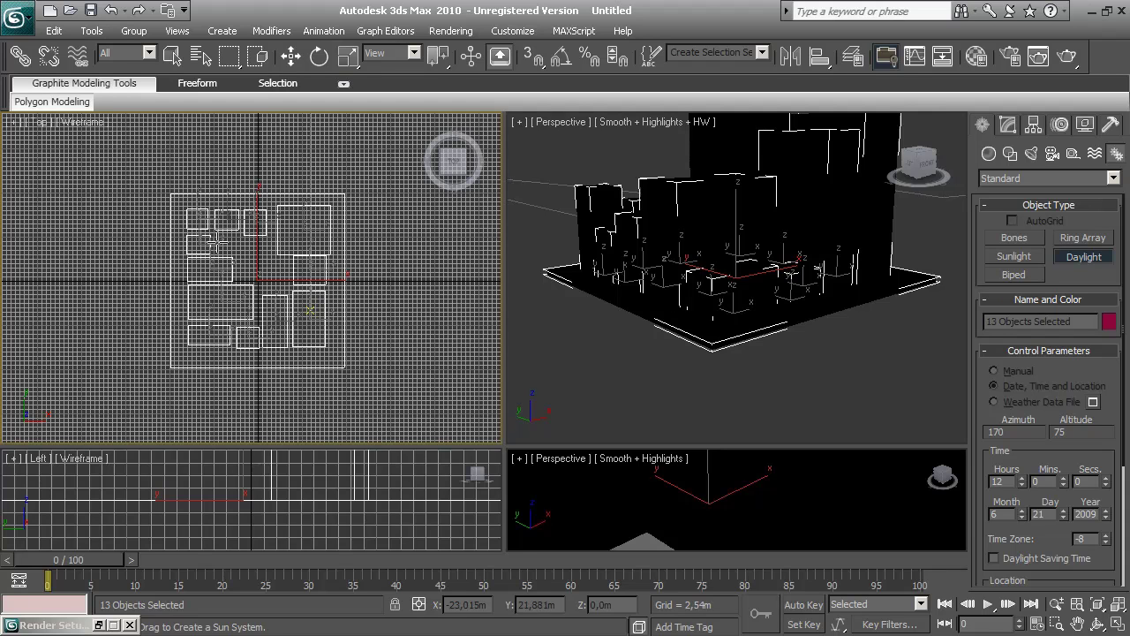
{"action": "left_click_drag", "start_coordinate": [311, 311], "coordinate": [313, 323]}
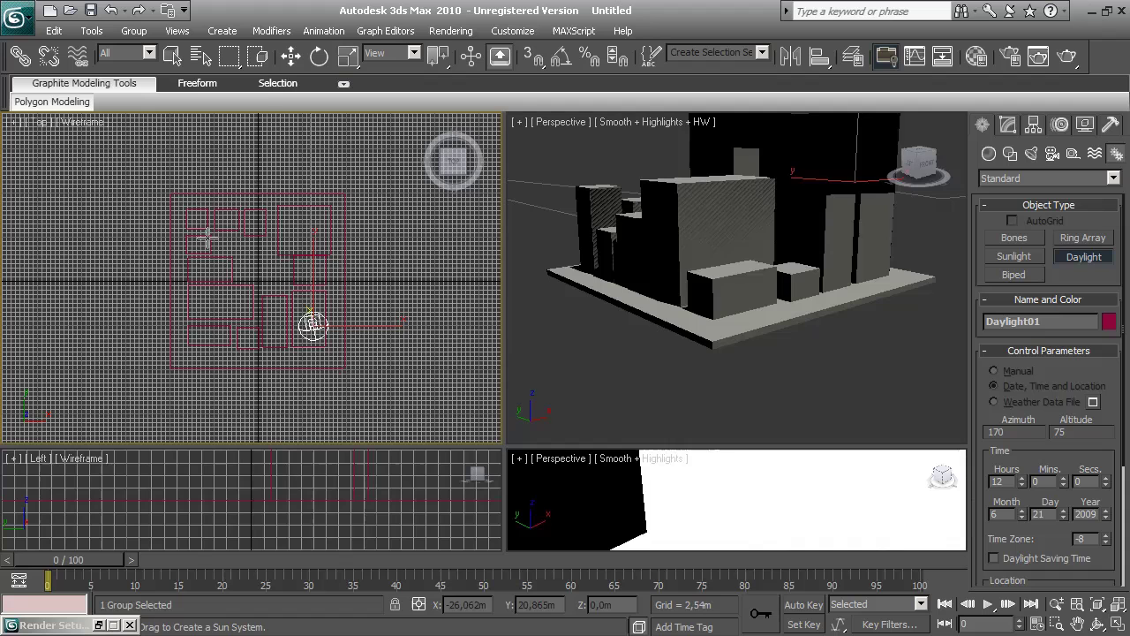
{"action": "left_click", "coordinate": [323, 385]}
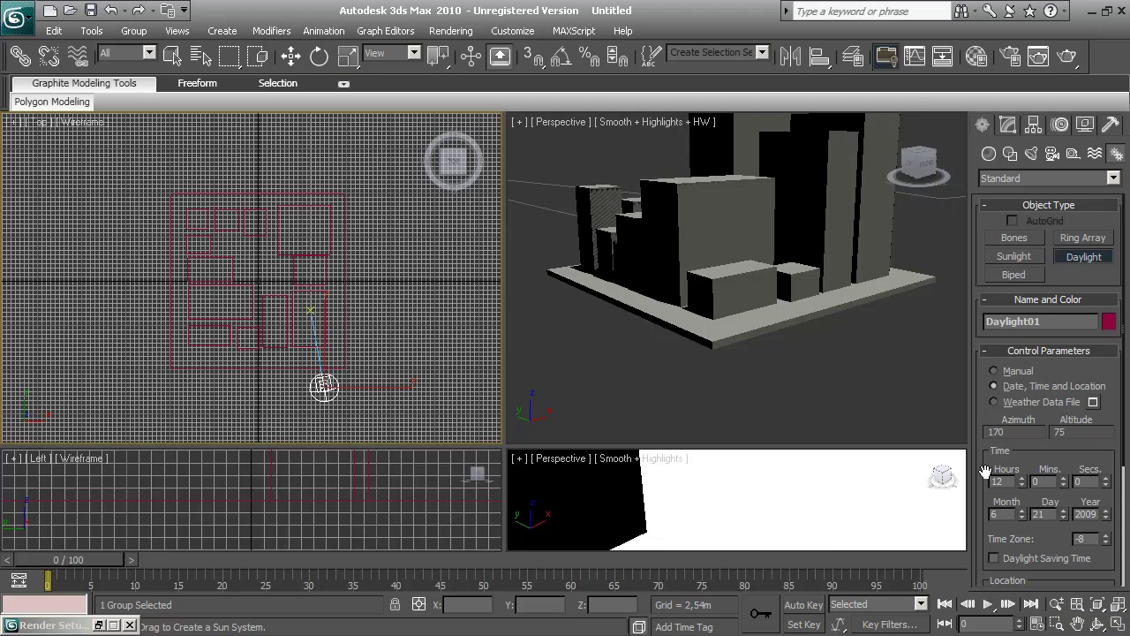
{"action": "left_click", "coordinate": [1057, 604]}
{"action": "left_click_drag", "start_coordinate": [782, 248], "coordinate": [798, 366]}
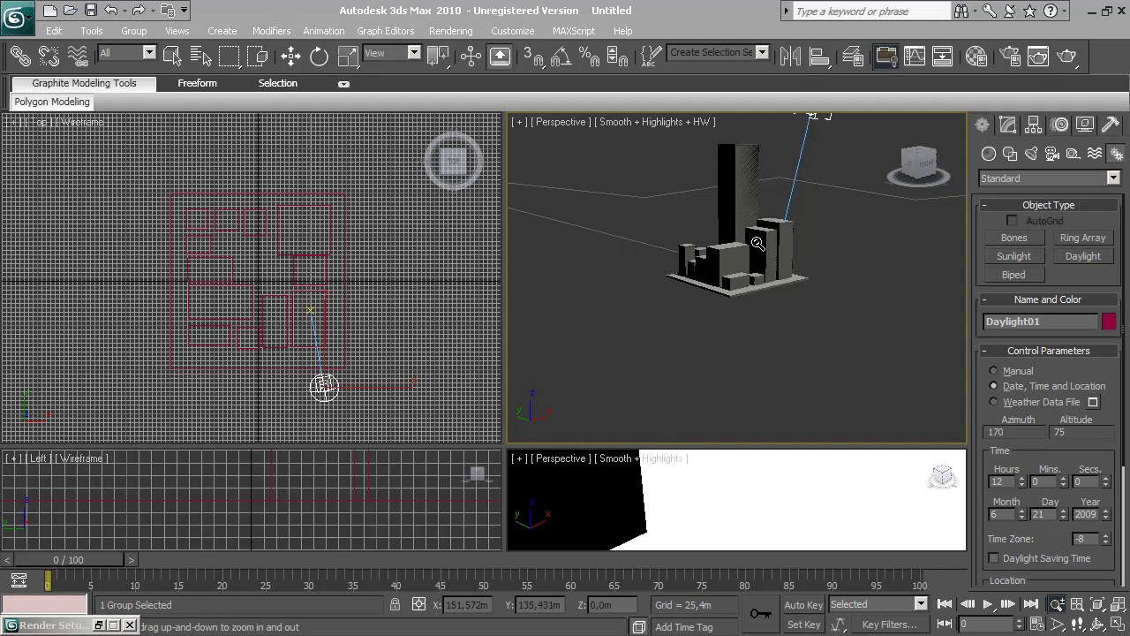
Zoom, pan and walk the Perspective view down to a close, low look over the rooftops
{"action": "left_click_drag", "start_coordinate": [746, 248], "coordinate": [747, 123]}
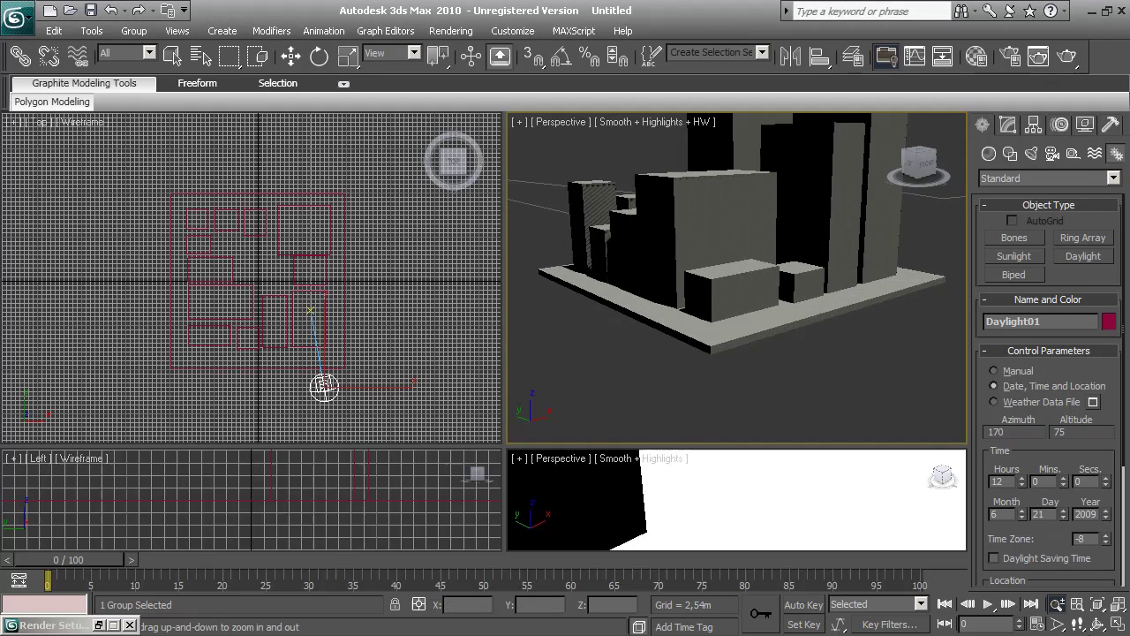
{"action": "left_click", "coordinate": [1076, 623]}
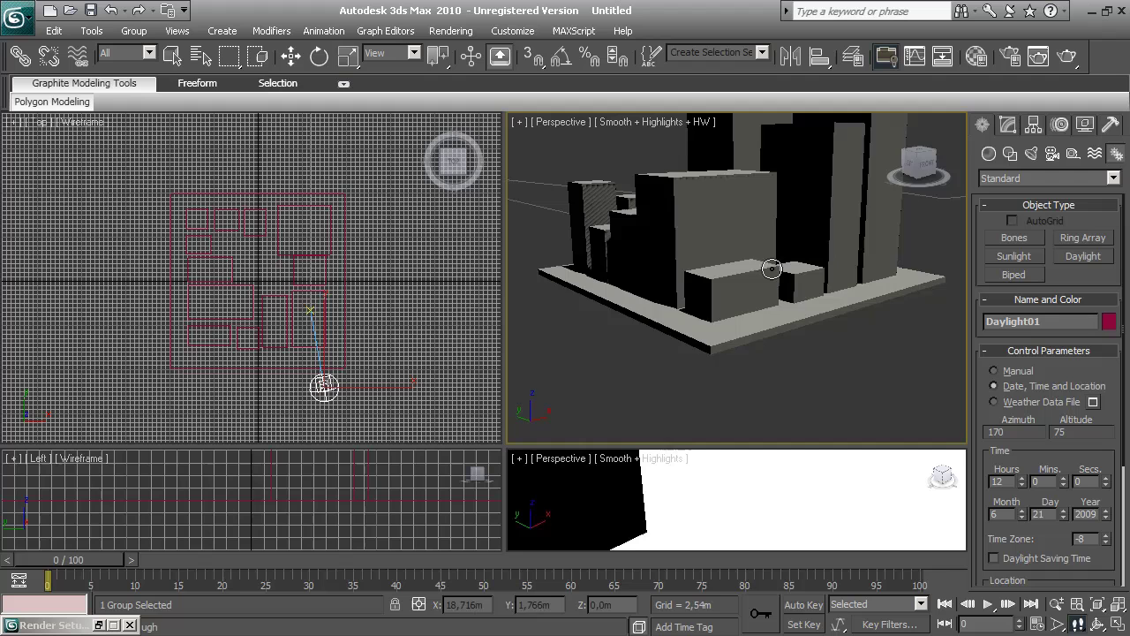
{"action": "left_click_drag", "start_coordinate": [770, 267], "coordinate": [769, 250]}
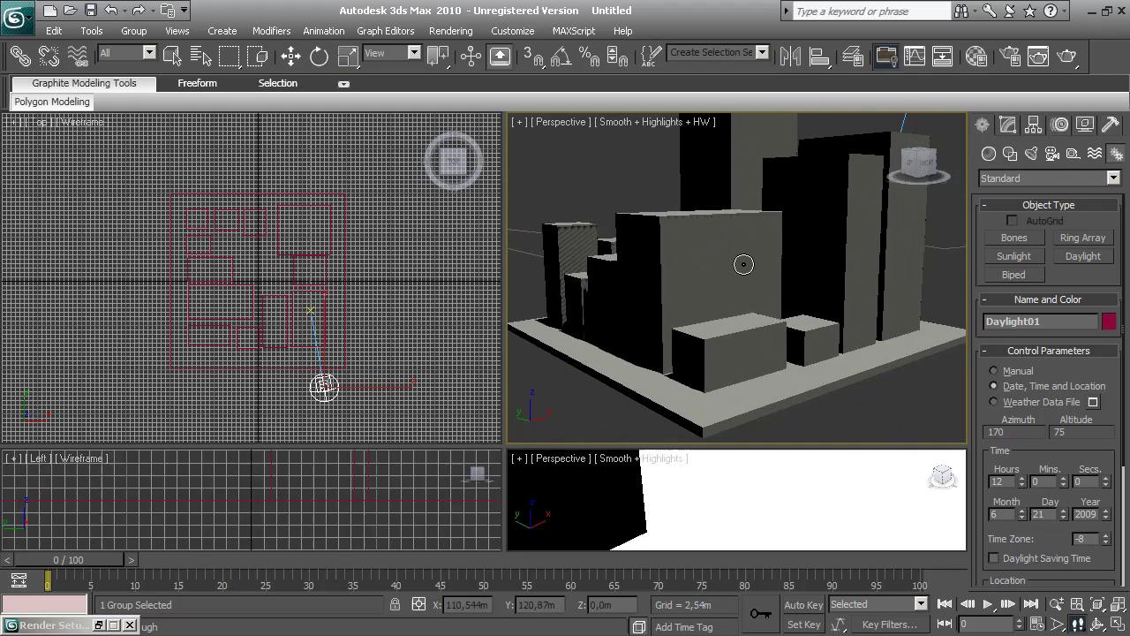
{"action": "left_click_drag", "start_coordinate": [743, 264], "coordinate": [748, 270]}
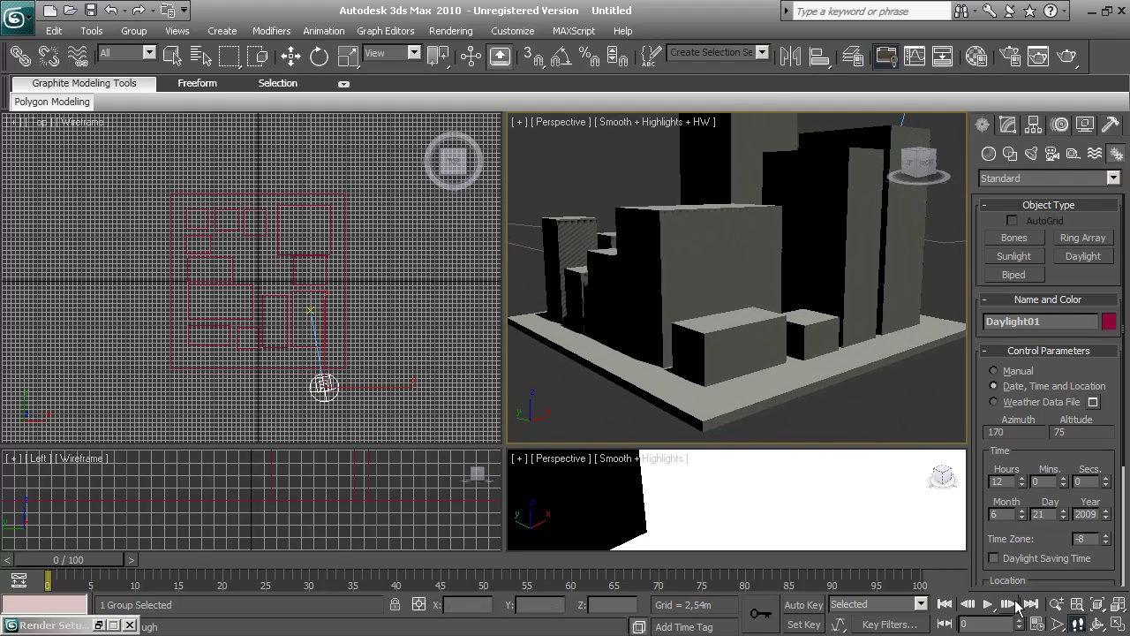
{"action": "left_click", "coordinate": [1081, 624]}
{"action": "key", "text": "Up"}
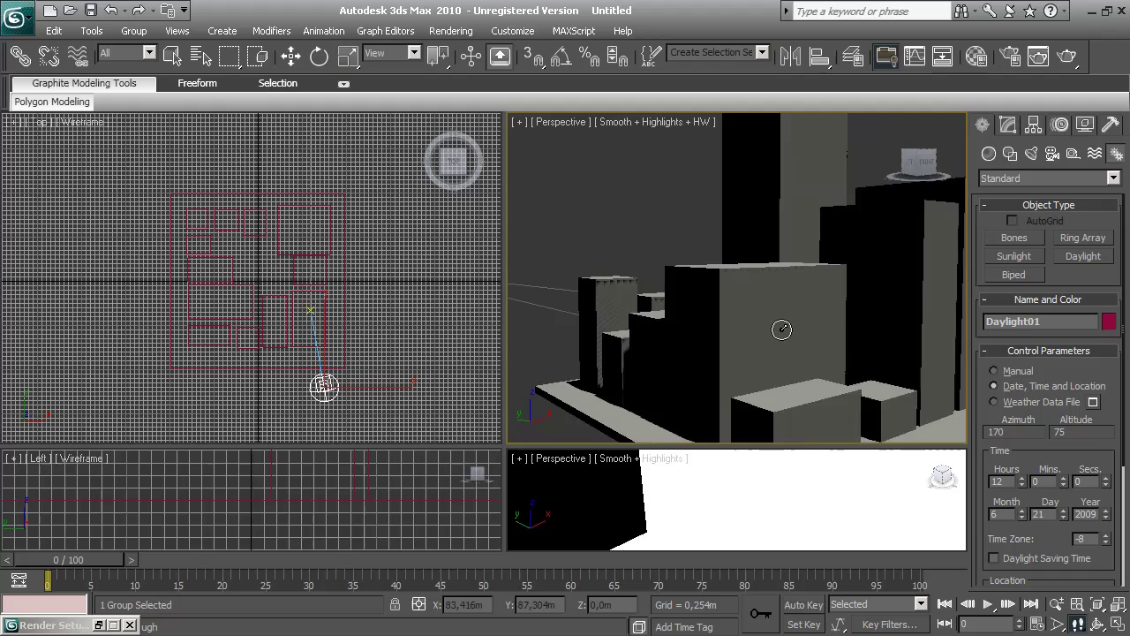
{"action": "mouse_move", "coordinate": [781, 329]}
{"action": "left_mouse_down"}
{"action": "mouse_move", "coordinate": [782, 371]}
{"action": "mouse_move", "coordinate": [790, 353]}
{"action": "mouse_move", "coordinate": [812, 396]}
{"action": "mouse_move", "coordinate": [780, 409]}
{"action": "mouse_move", "coordinate": [804, 350]}
{"action": "mouse_move", "coordinate": [795, 333]}
{"action": "mouse_move", "coordinate": [785, 374]}
{"action": "mouse_move", "coordinate": [790, 340]}
{"action": "left_mouse_up"}
{"action": "key", "text": "Escape"}
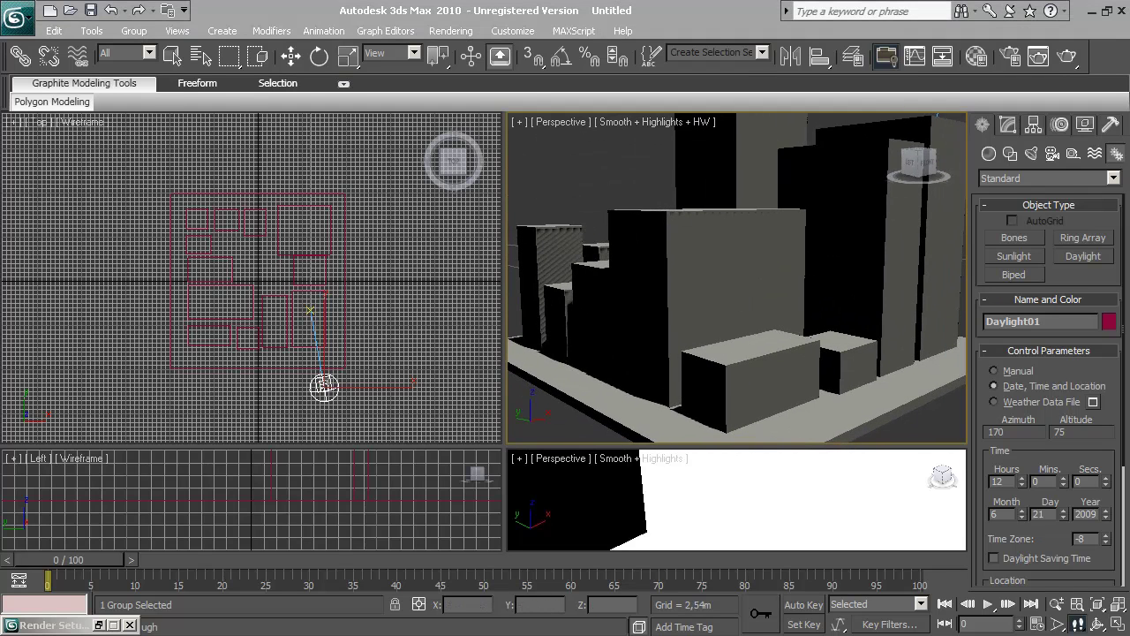
Set the render output size to the HDTV (video) preset at 640 × 360
{"action": "left_click", "coordinate": [448, 32]}
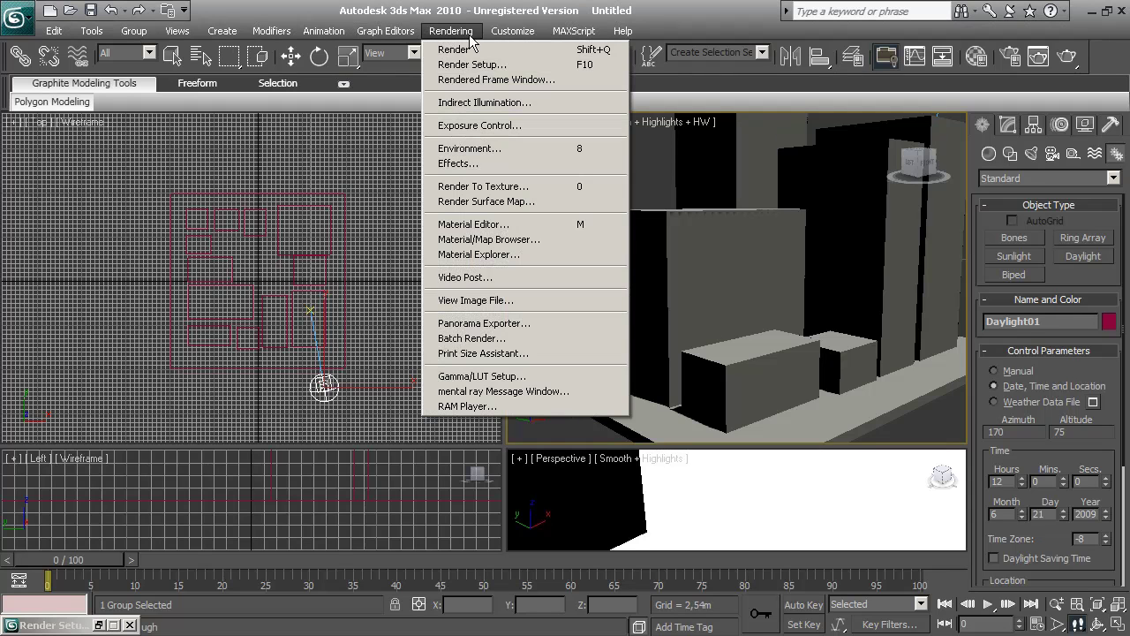
{"action": "left_click", "coordinate": [468, 66]}
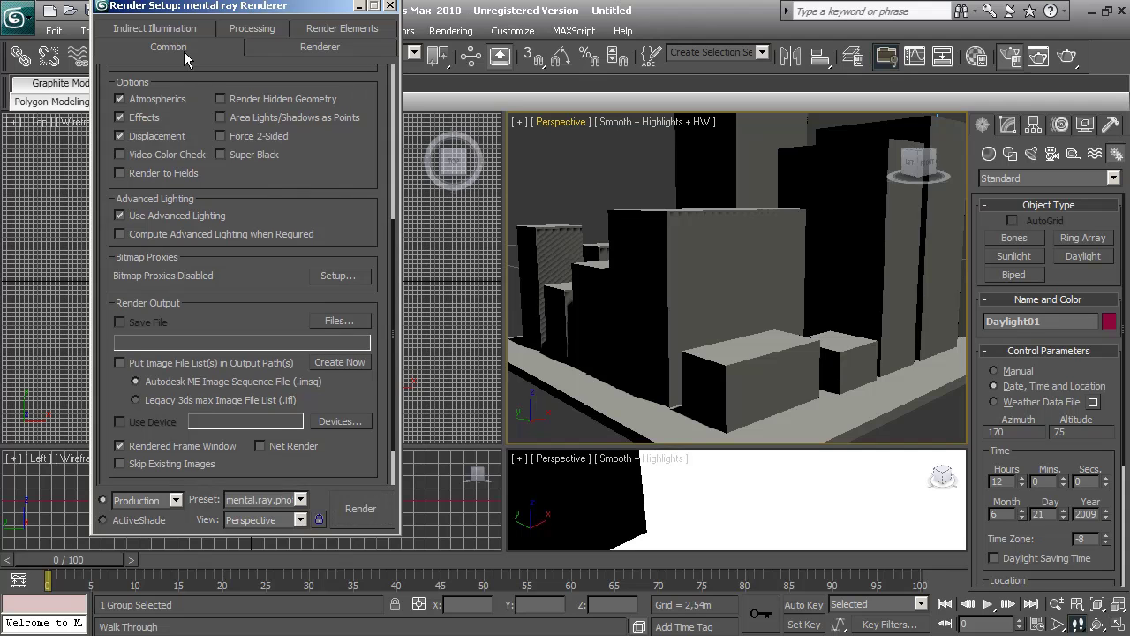
{"action": "scroll", "coordinate": [291, 185], "scroll_direction": "down", "scroll_amount": 2}
{"action": "scroll", "coordinate": [331, 346], "scroll_direction": "up", "scroll_amount": 6}
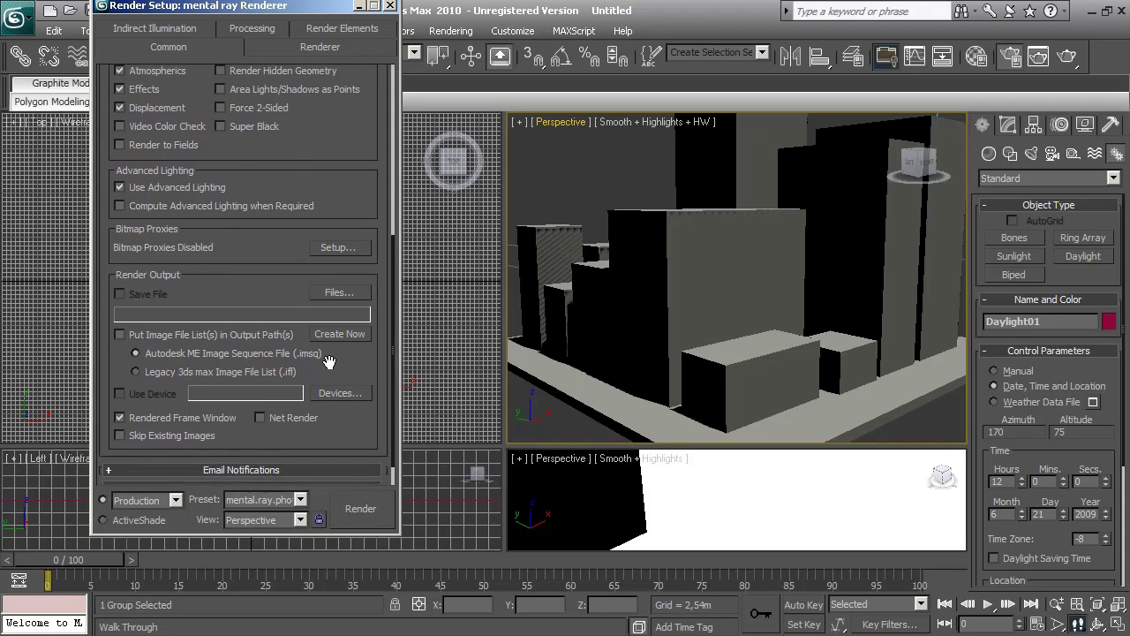
{"action": "scroll", "coordinate": [319, 209], "scroll_direction": "up", "scroll_amount": 6}
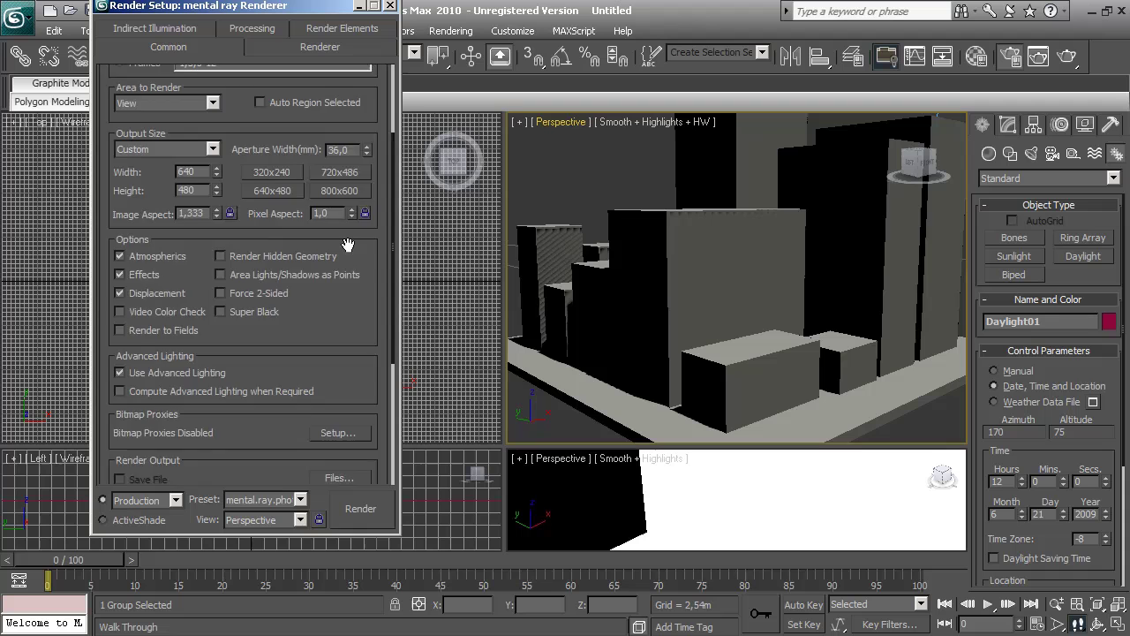
{"action": "left_click", "coordinate": [208, 276]}
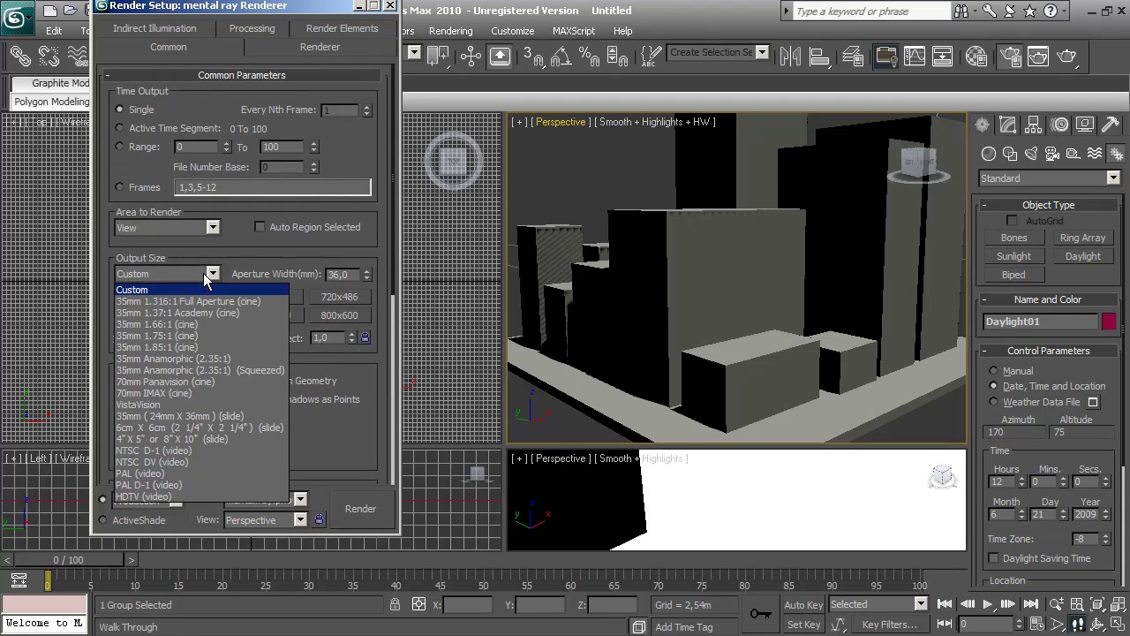
{"action": "left_click", "coordinate": [144, 499]}
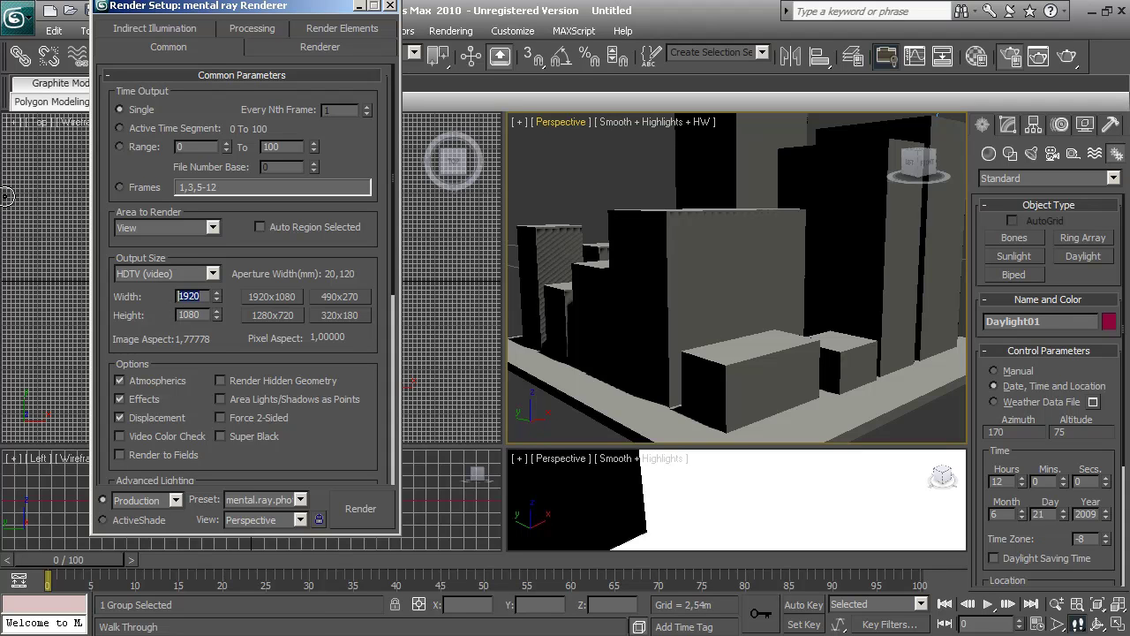
{"action": "type", "text": "640"}
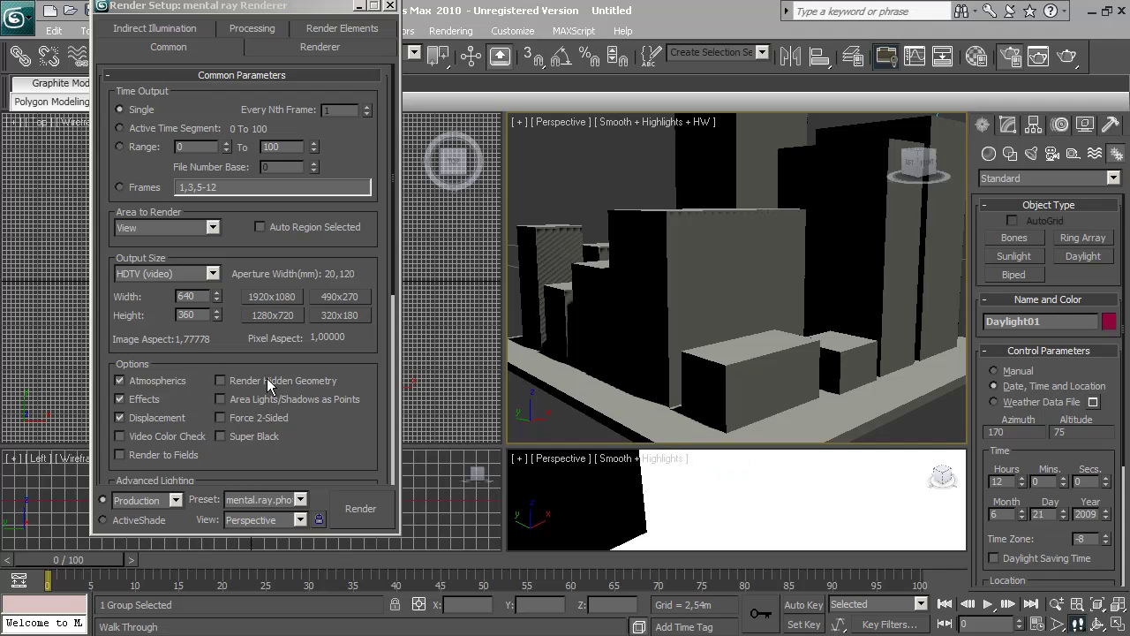
Render the Perspective view with mental ray
{"action": "scroll", "coordinate": [360, 433], "scroll_direction": "down", "scroll_amount": 3}
{"action": "scroll", "coordinate": [353, 424], "scroll_direction": "up", "scroll_amount": 3}
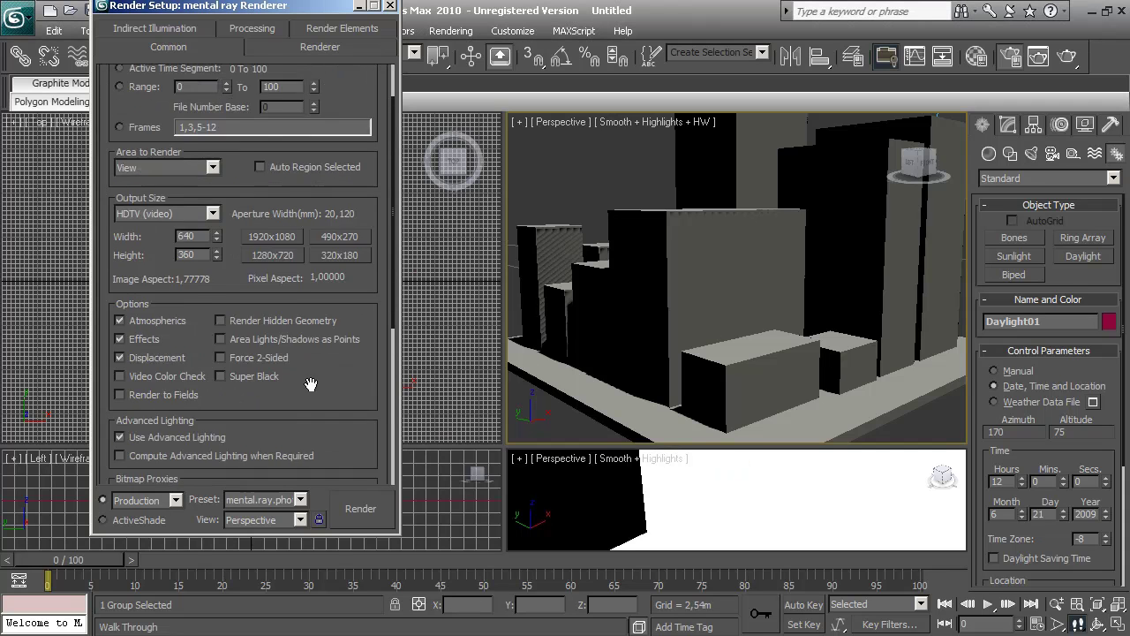
{"action": "left_click", "coordinate": [350, 508]}
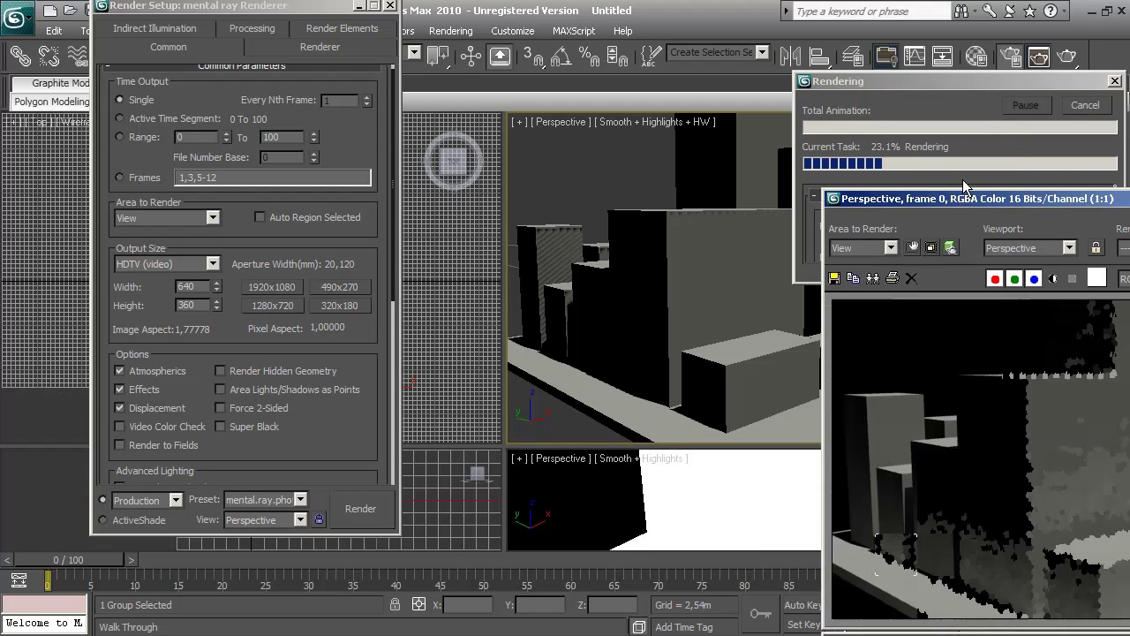
Move the rendered frame window left and let the render complete
{"action": "left_click_drag", "start_coordinate": [1019, 157], "coordinate": [283, 60]}
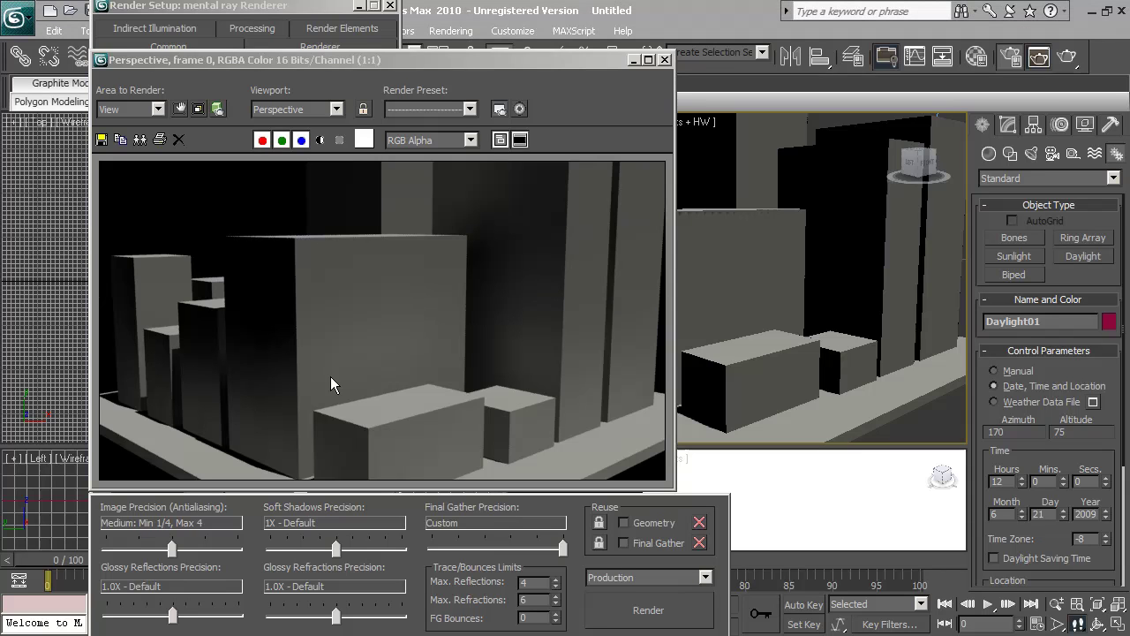
{"action": "left_click", "coordinate": [446, 31]}
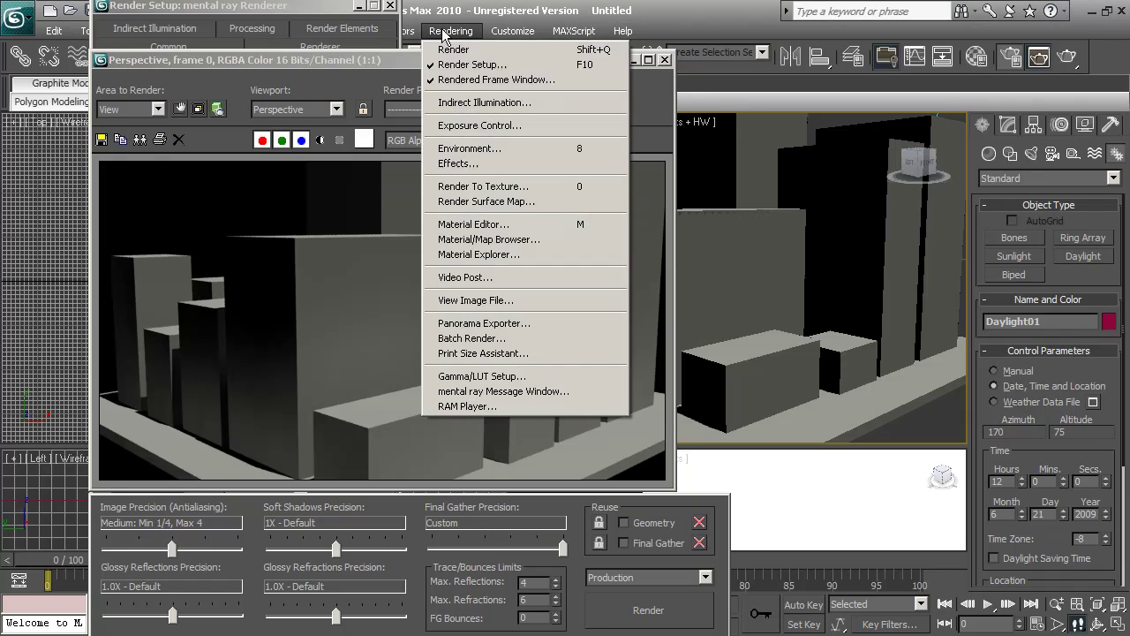
Assign mr Physical Sky as the Environment Map in the Environment and Effects window
{"action": "left_click", "coordinate": [490, 150]}
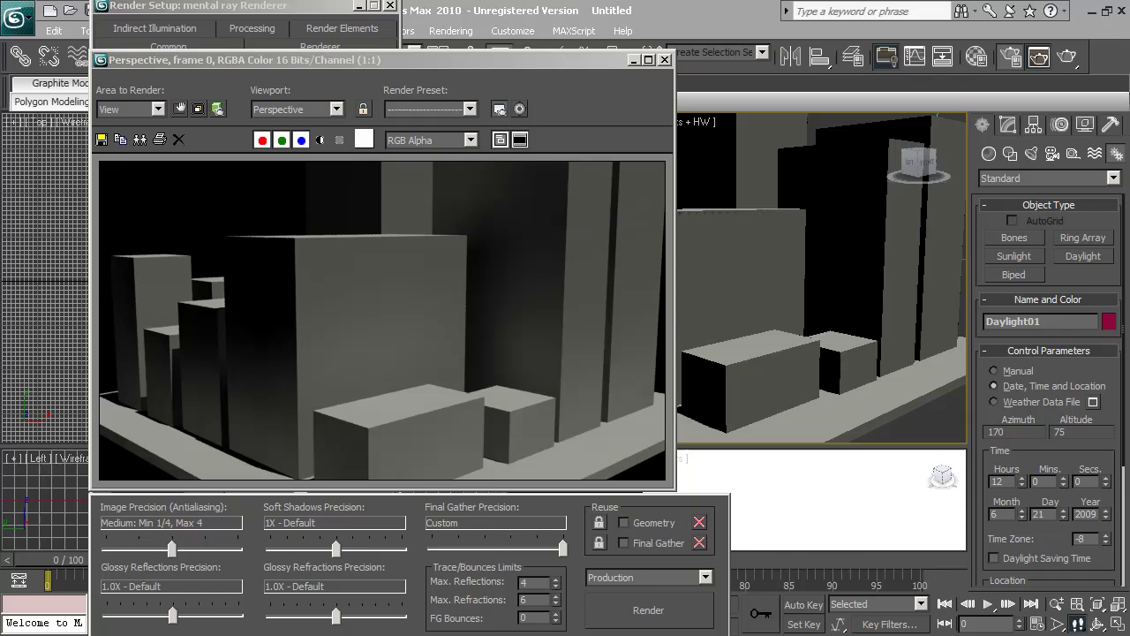
{"action": "left_click_drag", "start_coordinate": [917, 150], "coordinate": [507, 41]}
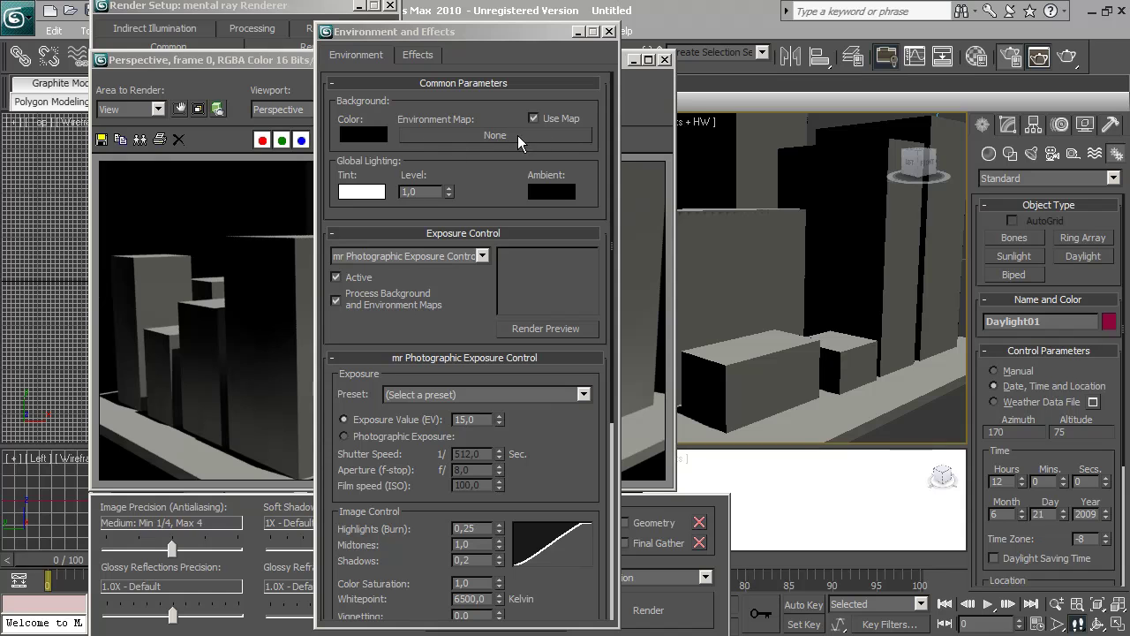
{"action": "left_click", "coordinate": [486, 136]}
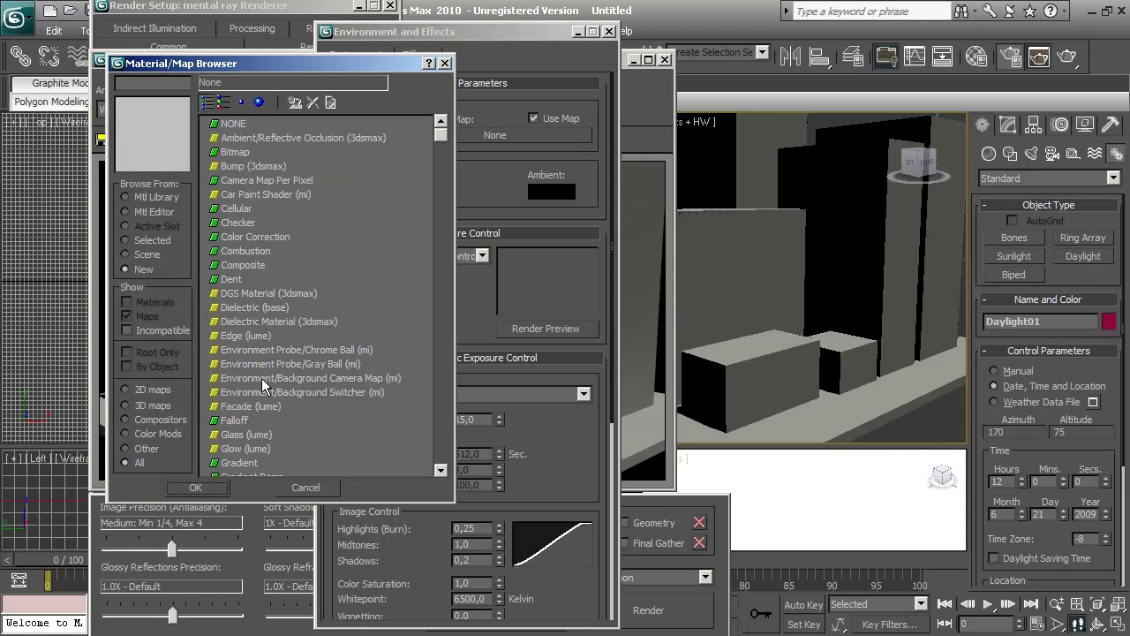
{"action": "left_click_drag", "start_coordinate": [437, 133], "coordinate": [435, 273]}
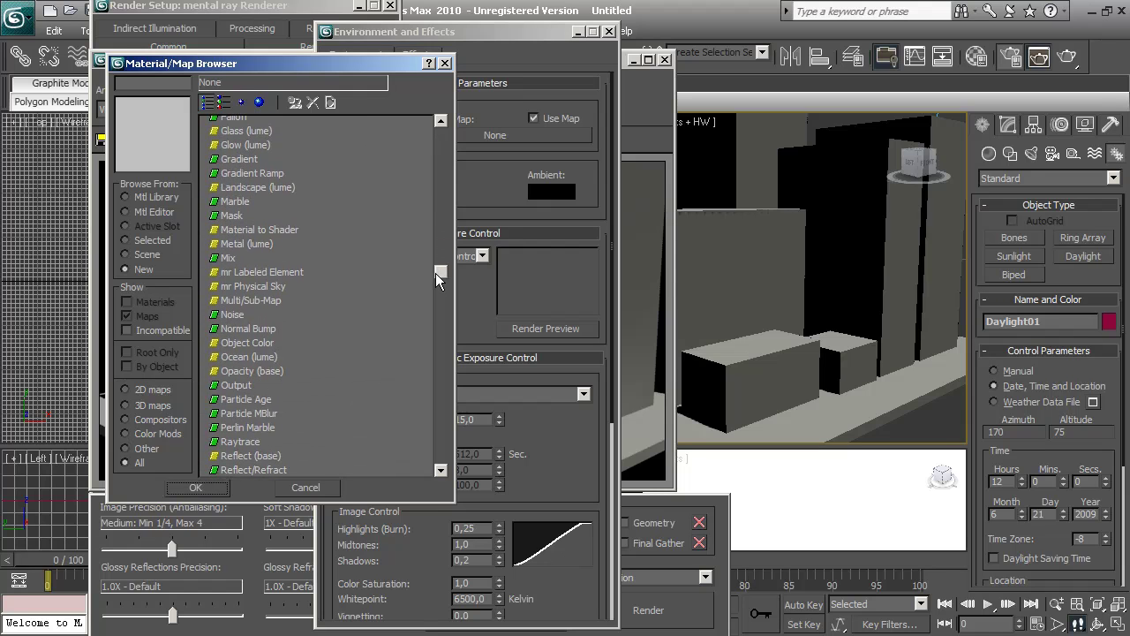
{"action": "left_click", "coordinate": [265, 287]}
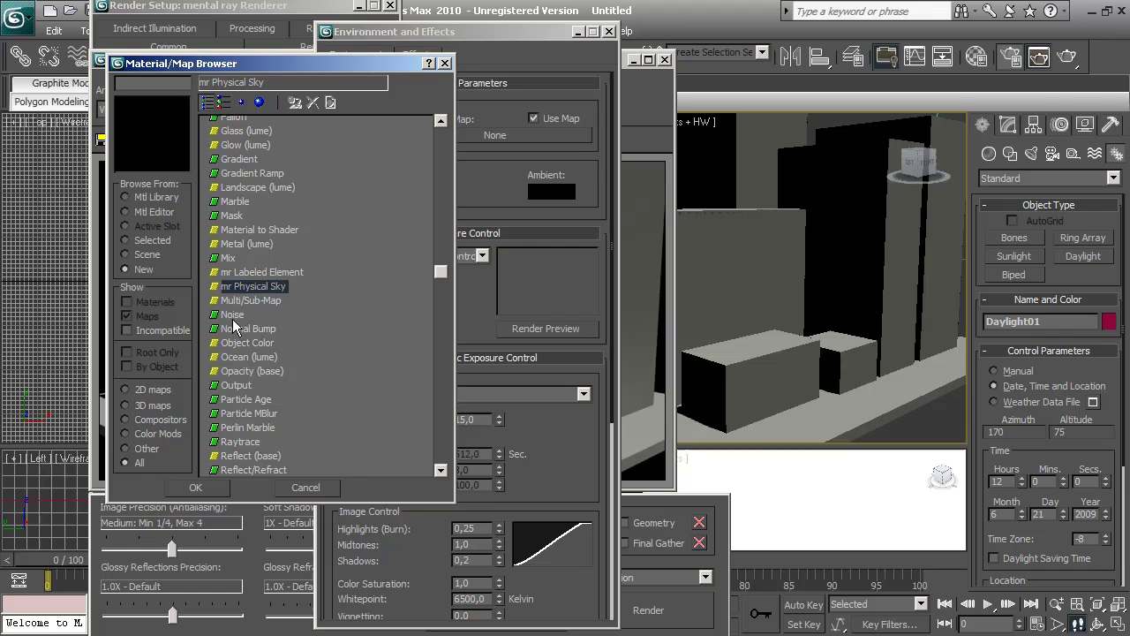
{"action": "left_click", "coordinate": [195, 488]}
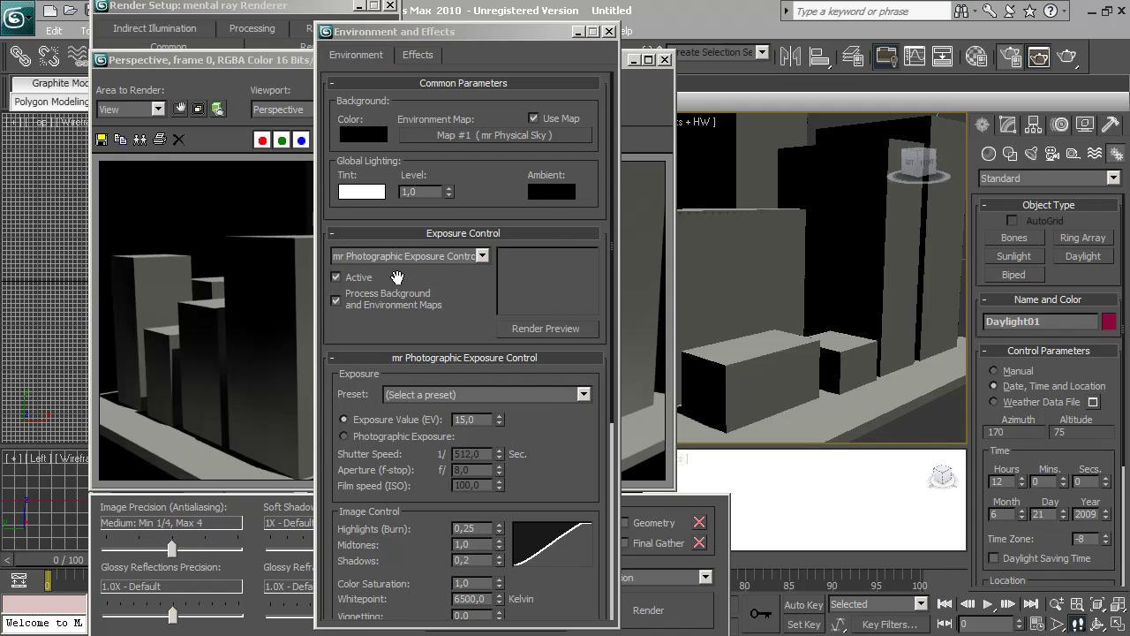
Keep mr Photographic Exposure Control, apply the Outdoor Daylight, Clear Sky preset and preview it
{"action": "left_click", "coordinate": [447, 257]}
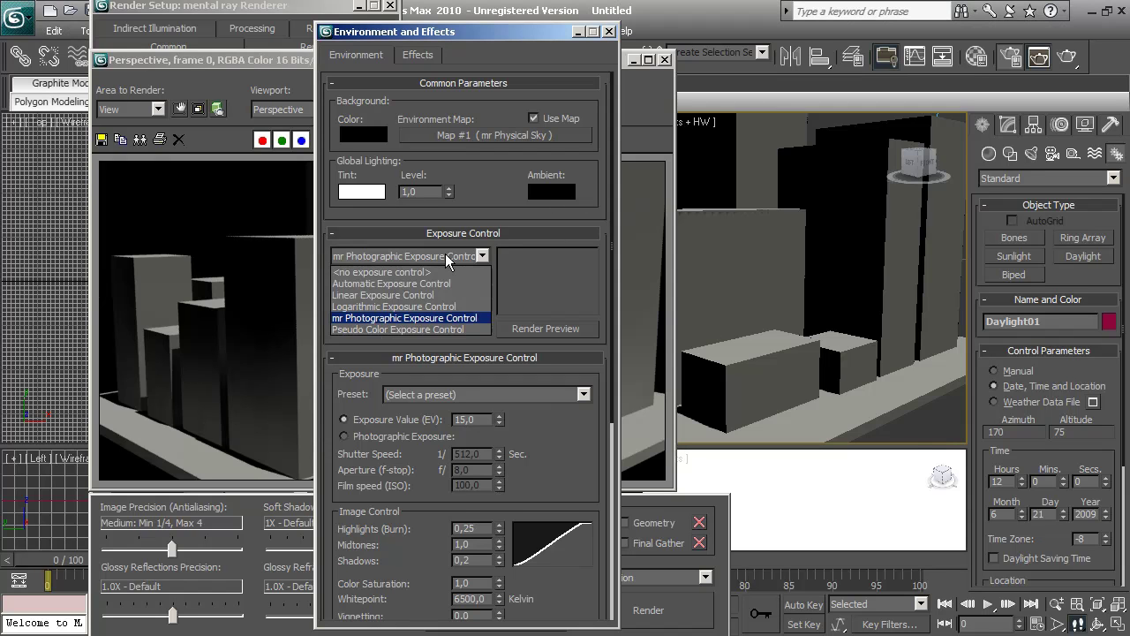
{"action": "left_click", "coordinate": [423, 314]}
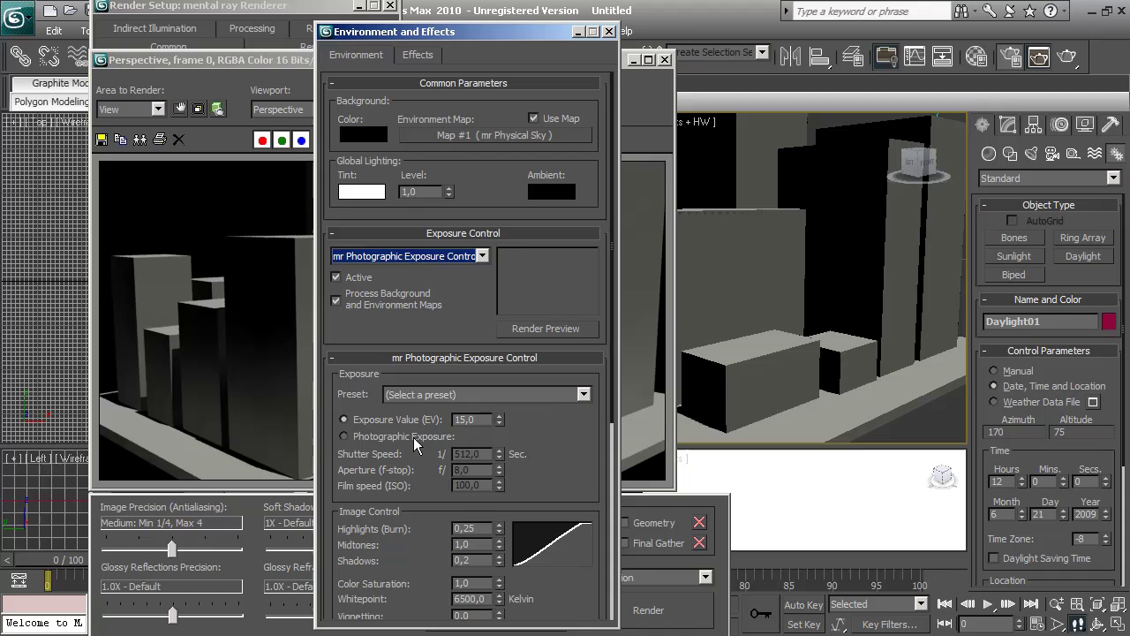
{"action": "left_click_drag", "start_coordinate": [473, 343], "coordinate": [474, 198]}
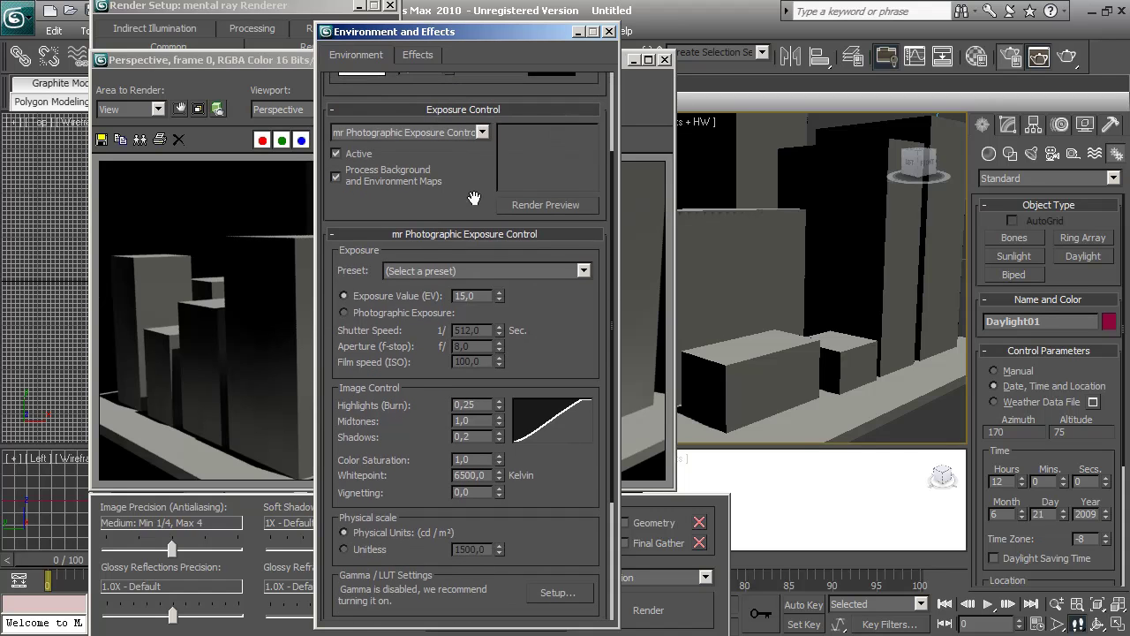
{"action": "left_click", "coordinate": [446, 273]}
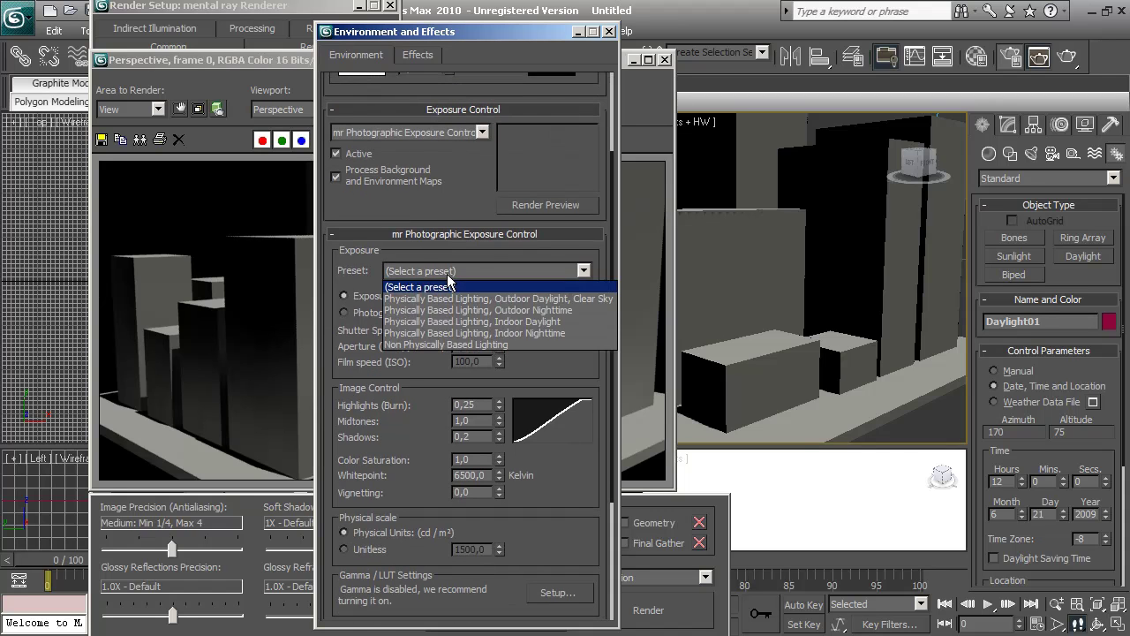
{"action": "left_click", "coordinate": [596, 300]}
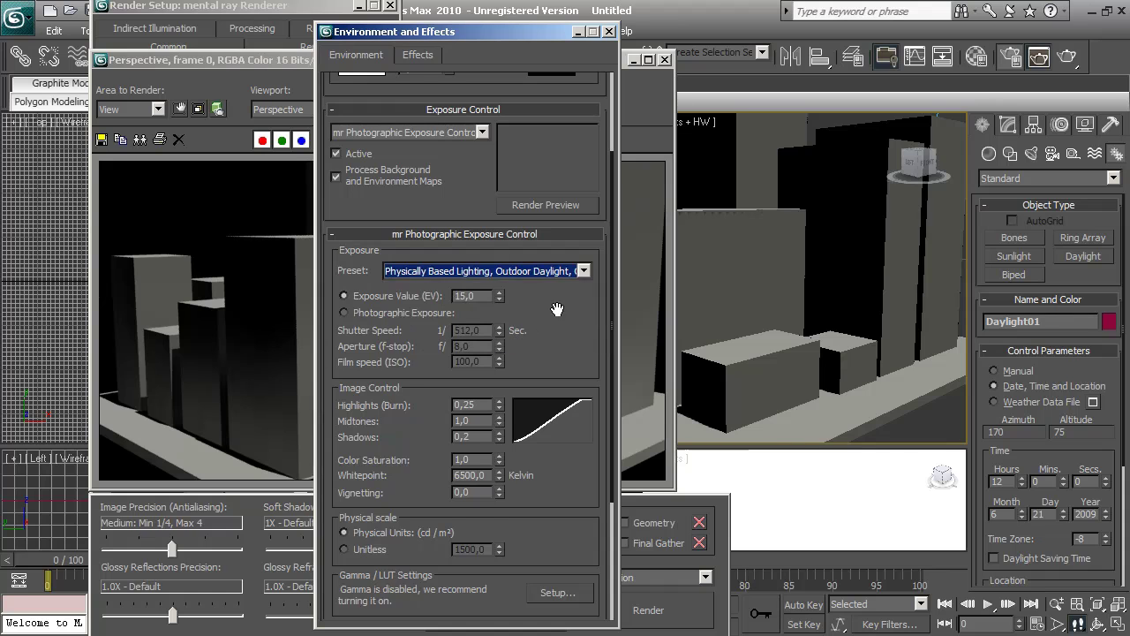
{"action": "scroll", "coordinate": [554, 318], "scroll_direction": "up", "scroll_amount": 5}
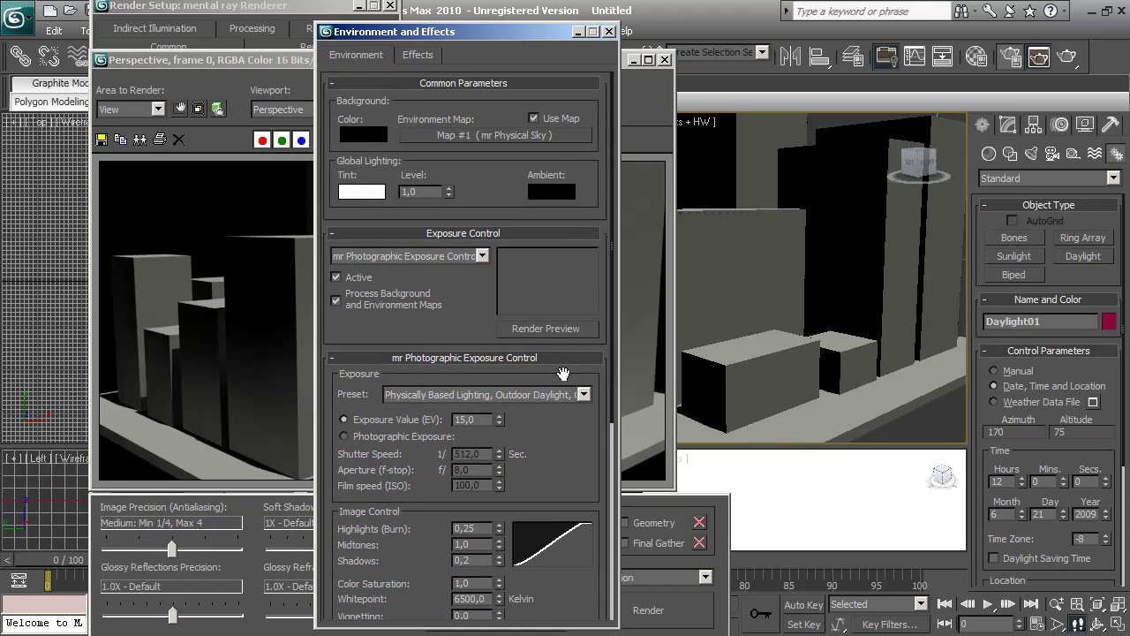
{"action": "left_click", "coordinate": [542, 331]}
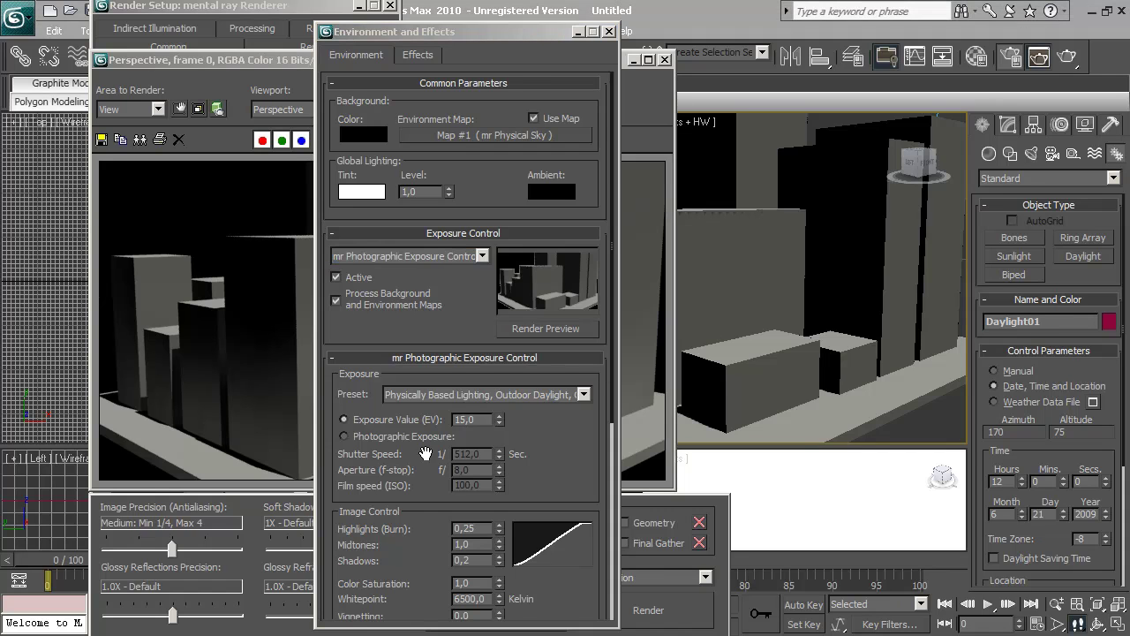
Lower the exposure value to 13 to brighten the scene
{"action": "left_click_drag", "start_coordinate": [425, 453], "coordinate": [527, 367]}
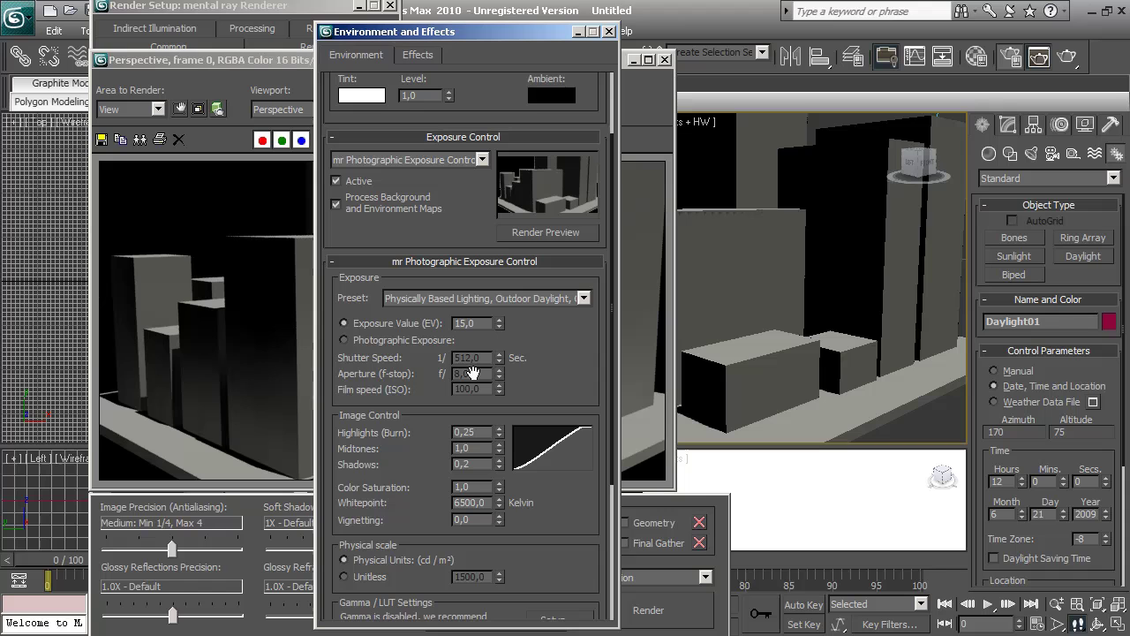
{"action": "scroll", "coordinate": [378, 399], "scroll_direction": "down", "scroll_amount": 1}
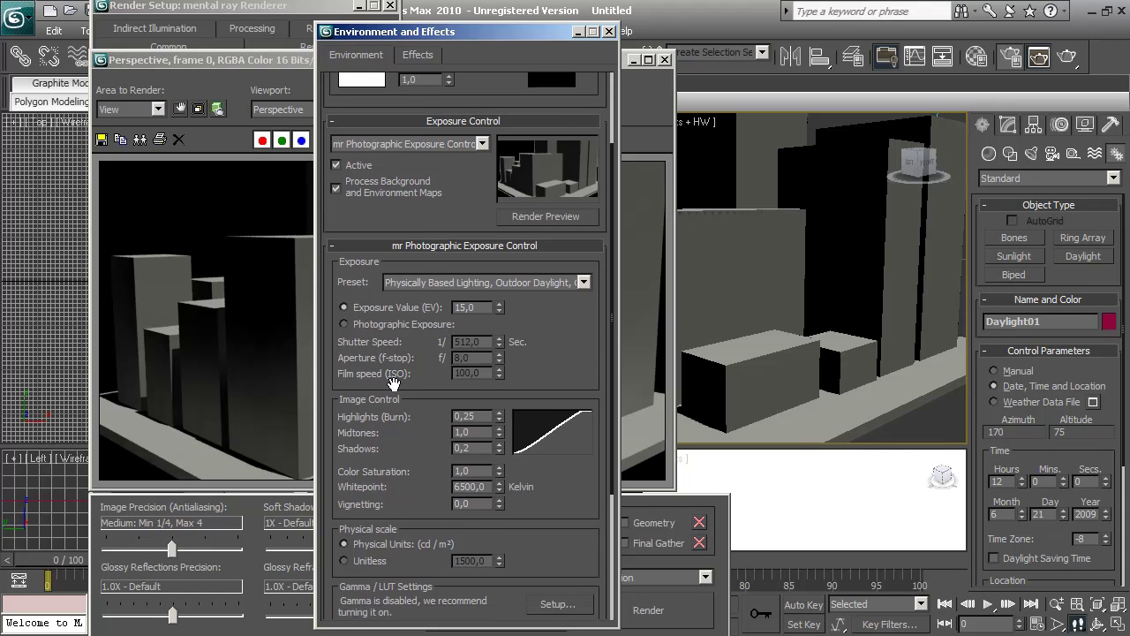
{"action": "left_click_drag", "start_coordinate": [565, 369], "coordinate": [561, 378]}
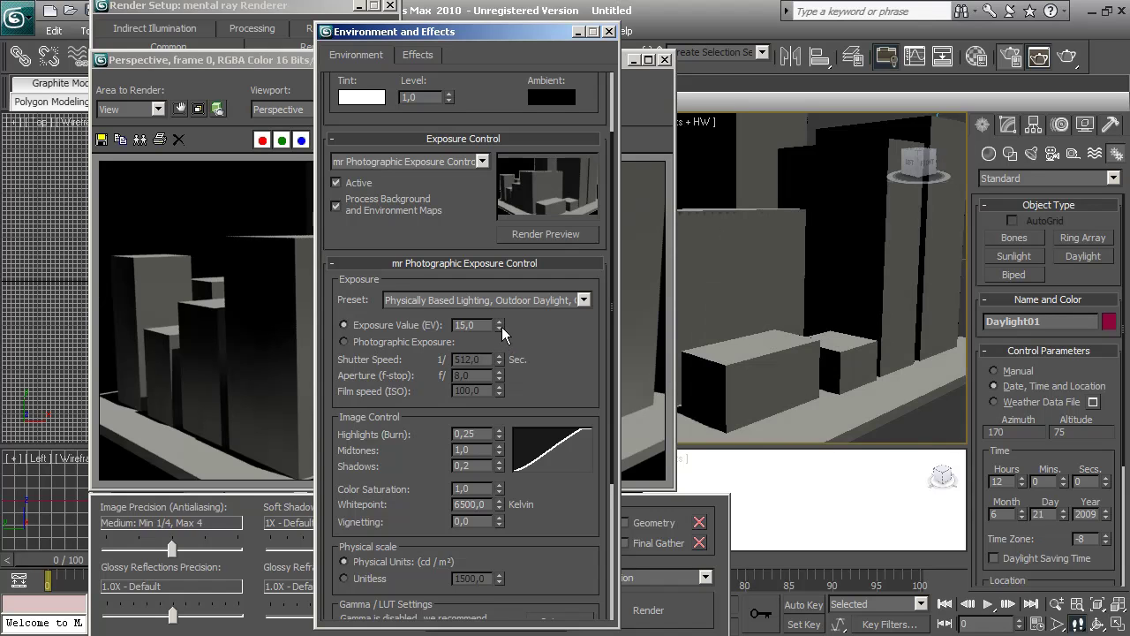
{"action": "left_click", "coordinate": [500, 327]}
{"action": "left_click", "coordinate": [500, 329]}
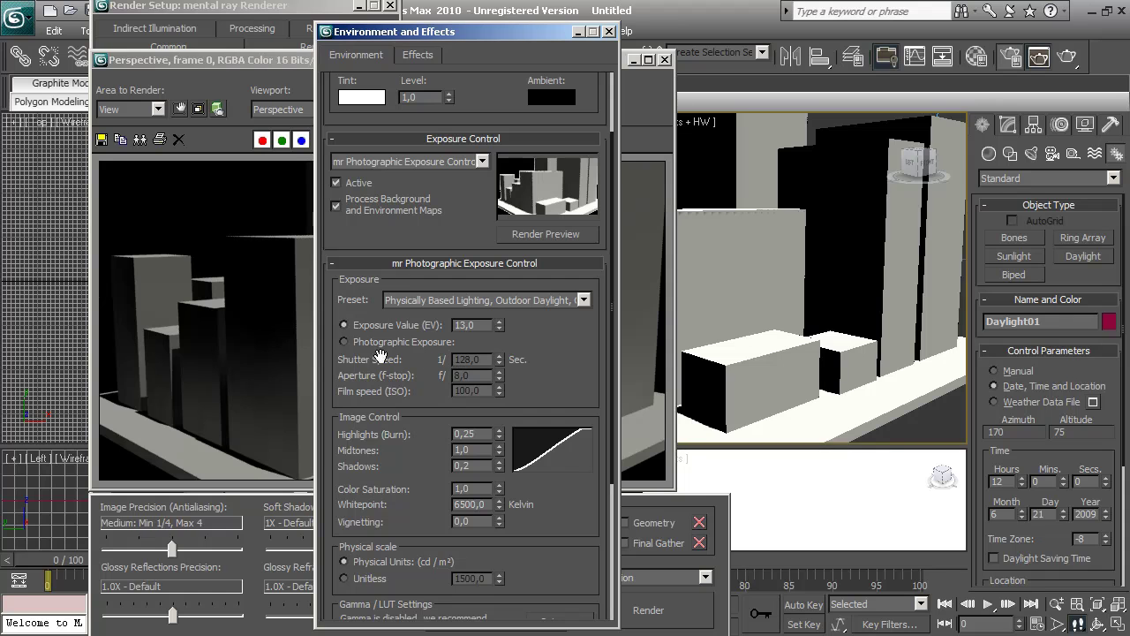
Try EV 12 and photographic exposure mode, then return to exposure value 13
{"action": "left_click", "coordinate": [500, 329]}
{"action": "left_click", "coordinate": [500, 321]}
{"action": "left_click", "coordinate": [375, 343]}
{"action": "left_click", "coordinate": [395, 324]}
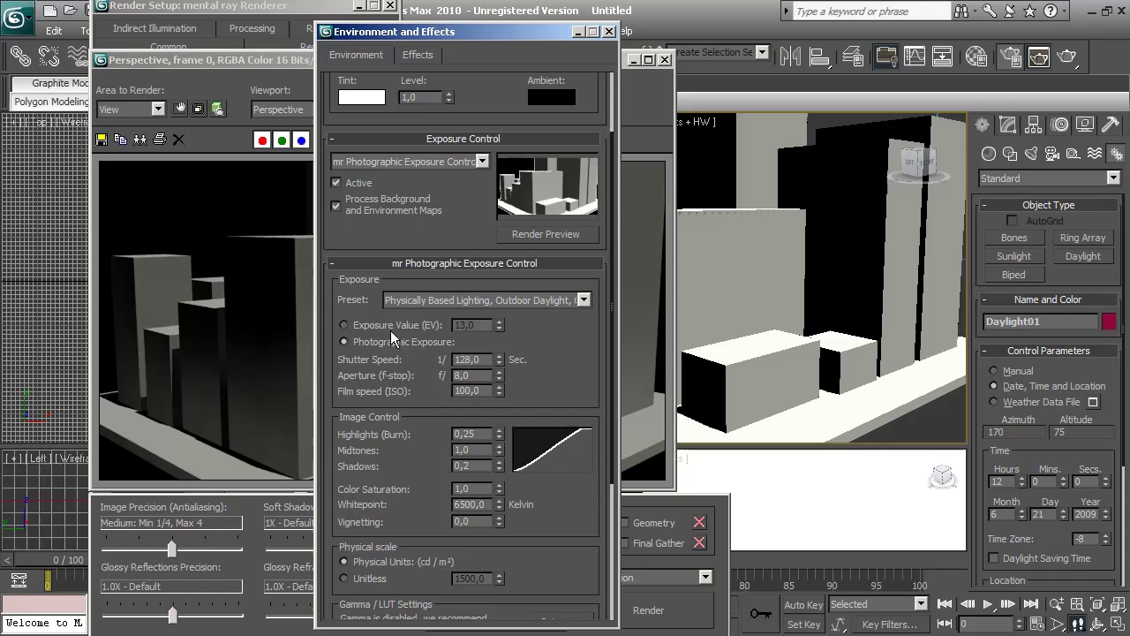
{"action": "left_click", "coordinate": [379, 342]}
{"action": "left_click", "coordinate": [386, 327]}
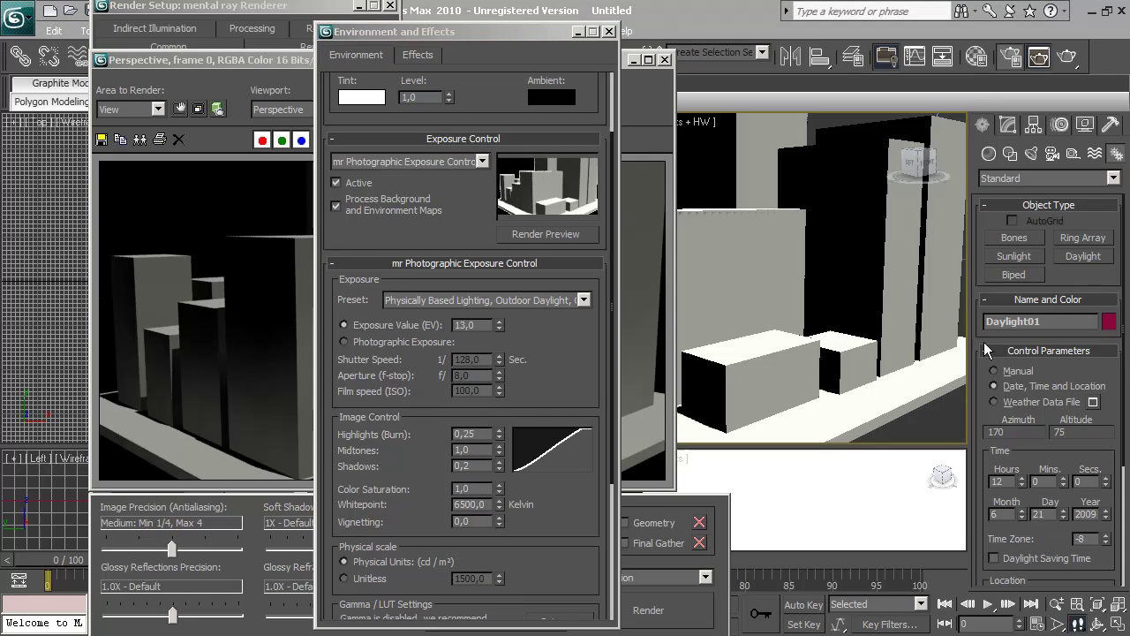
{"action": "left_click_drag", "start_coordinate": [428, 446], "coordinate": [428, 413]}
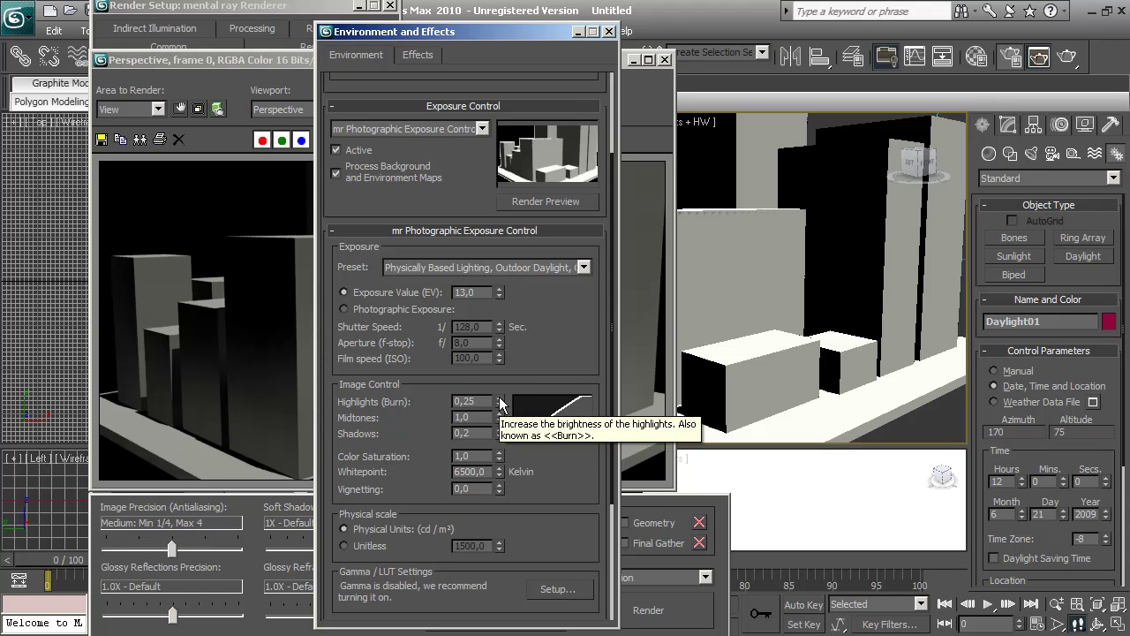
Set Highlights (Burn) to 0,02, Shadows to 1,0 and Midtones to 1,27
{"action": "mouse_move", "coordinate": [500, 401]}
{"action": "left_mouse_down"}
{"action": "mouse_move", "coordinate": [502, 446]}
{"action": "mouse_move", "coordinate": [499, 369]}
{"action": "mouse_move", "coordinate": [497, 404]}
{"action": "left_mouse_up"}
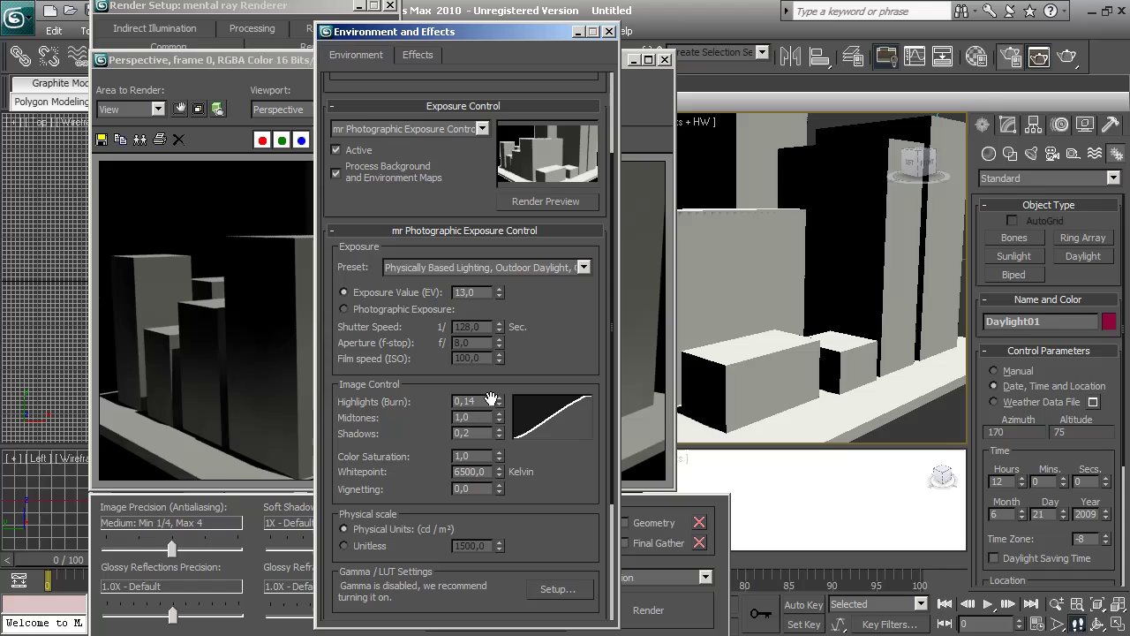
{"action": "left_click_drag", "start_coordinate": [498, 401], "coordinate": [499, 407]}
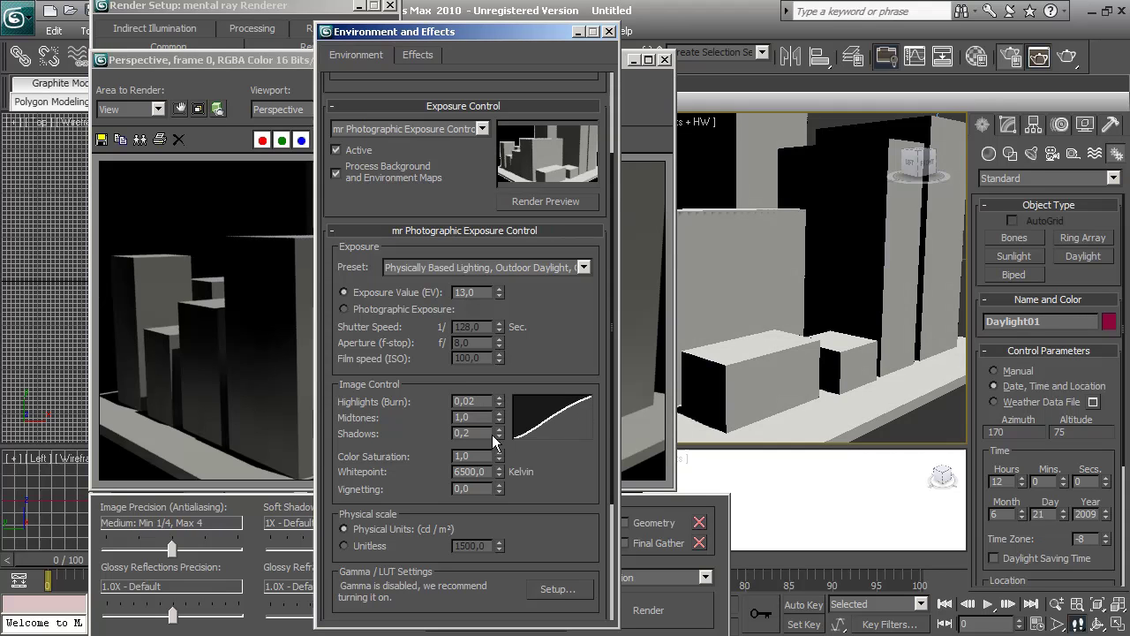
{"action": "left_click_drag", "start_coordinate": [498, 434], "coordinate": [458, 192]}
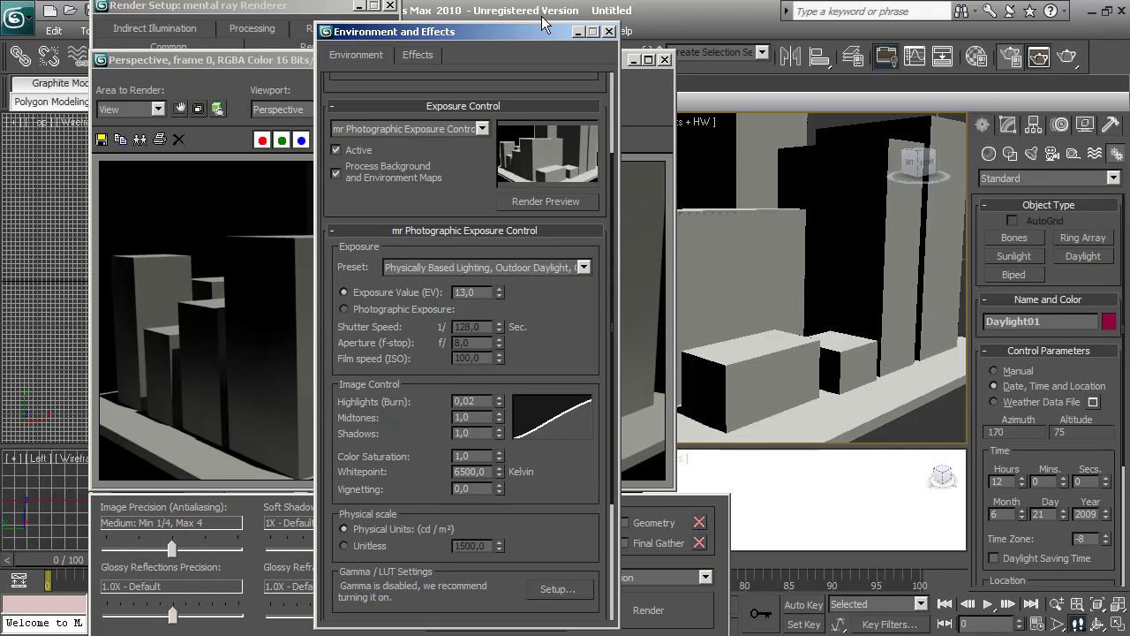
{"action": "left_click", "coordinate": [500, 420]}
{"action": "left_click_drag", "start_coordinate": [500, 419], "coordinate": [500, 396]}
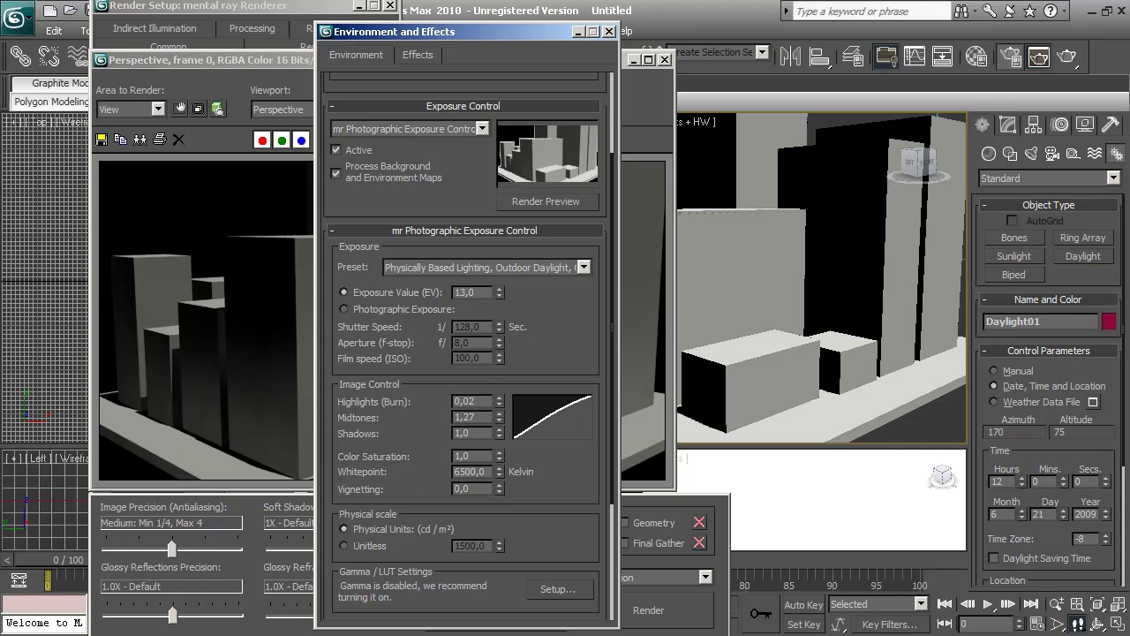
{"action": "left_click_drag", "start_coordinate": [521, 31], "coordinate": [531, 21]}
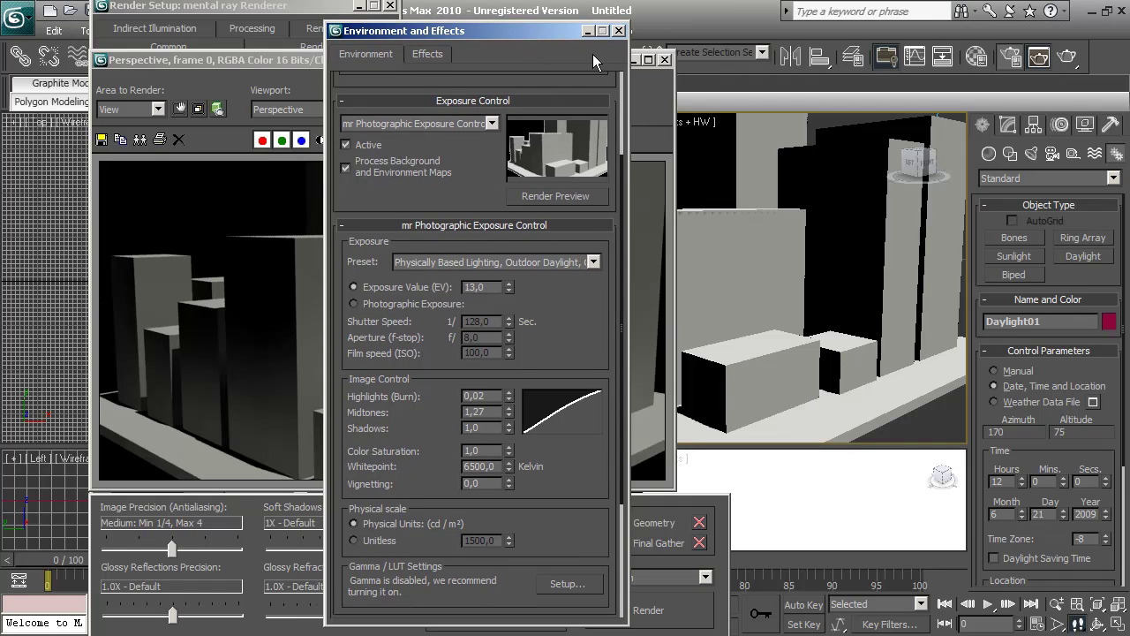
Test-render the new exposure, close the render windows, and zoom the Top view out
{"action": "left_click", "coordinate": [619, 30]}
{"action": "left_click", "coordinate": [650, 611]}
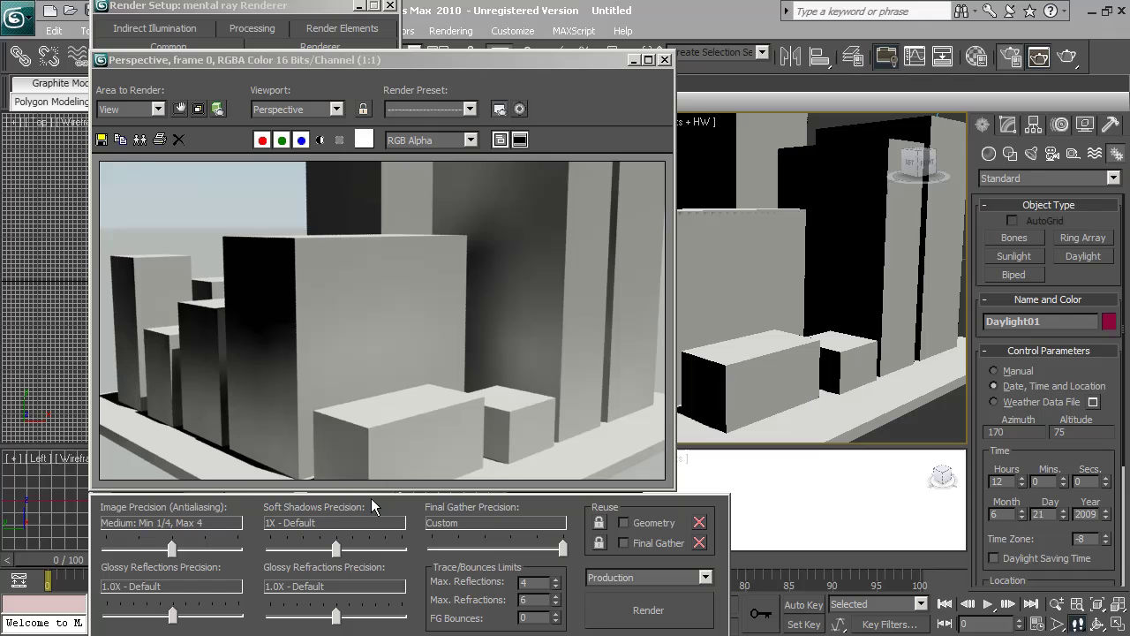
{"action": "left_click", "coordinate": [664, 60]}
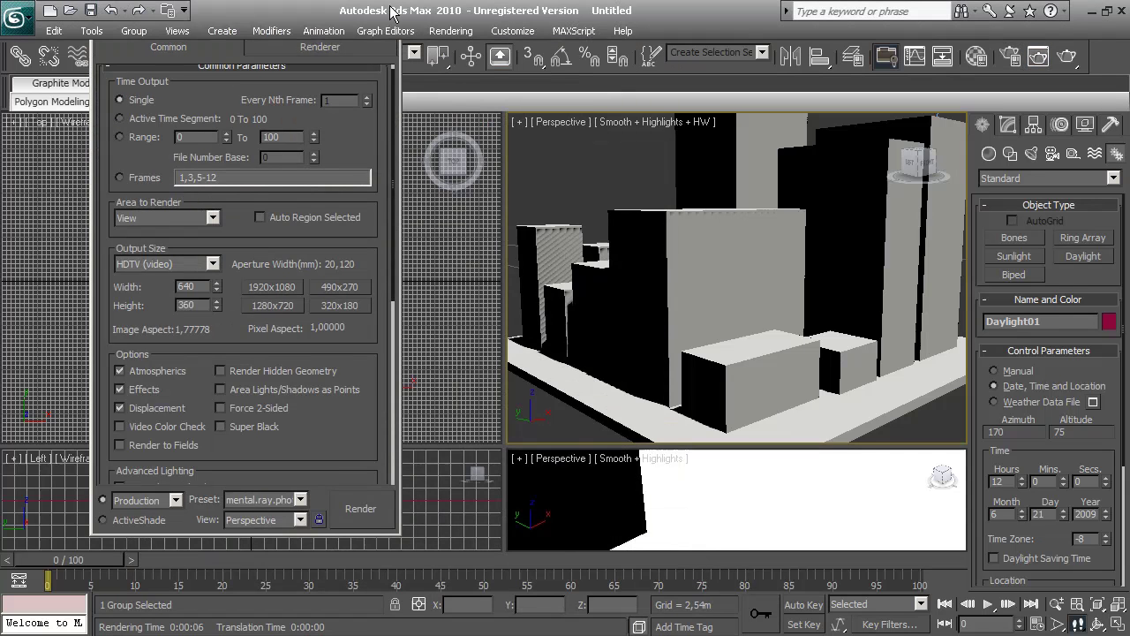
{"action": "left_click", "coordinate": [391, 12]}
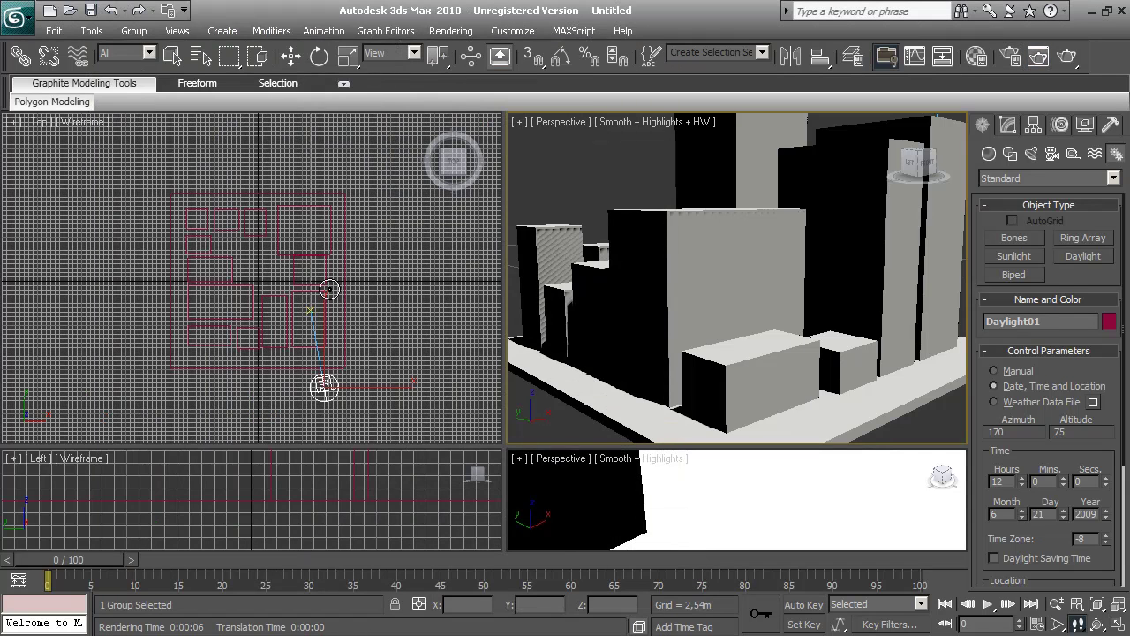
{"action": "left_click", "coordinate": [1057, 604]}
{"action": "left_click_drag", "start_coordinate": [361, 244], "coordinate": [373, 335]}
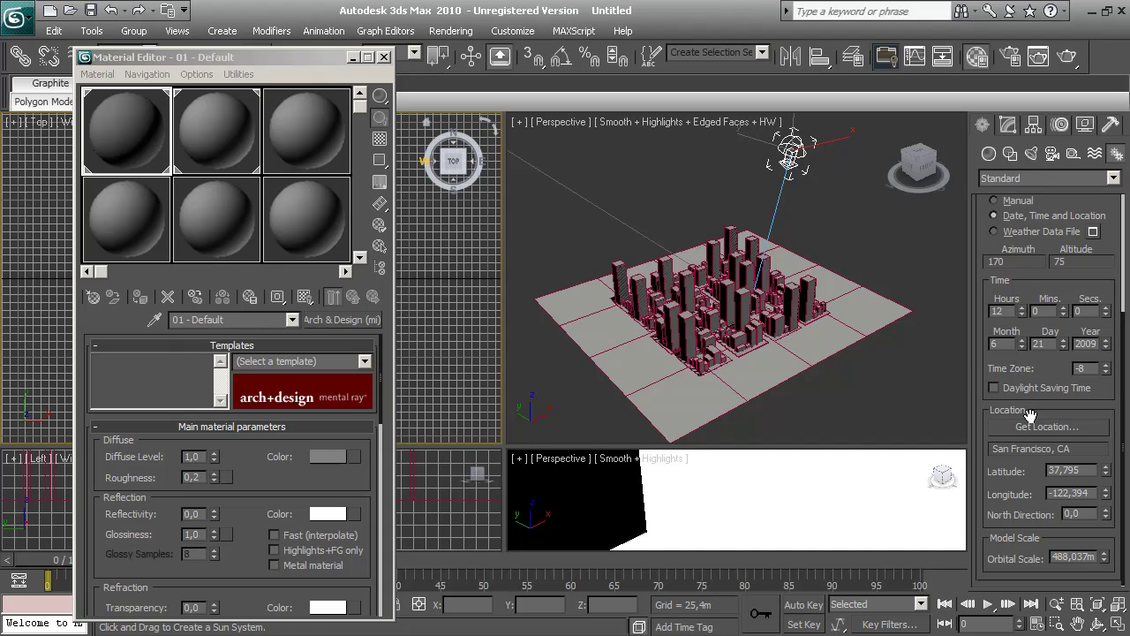
Set the daylight location to Buenos Aires from the South America map
{"action": "left_click", "coordinate": [1050, 427]}
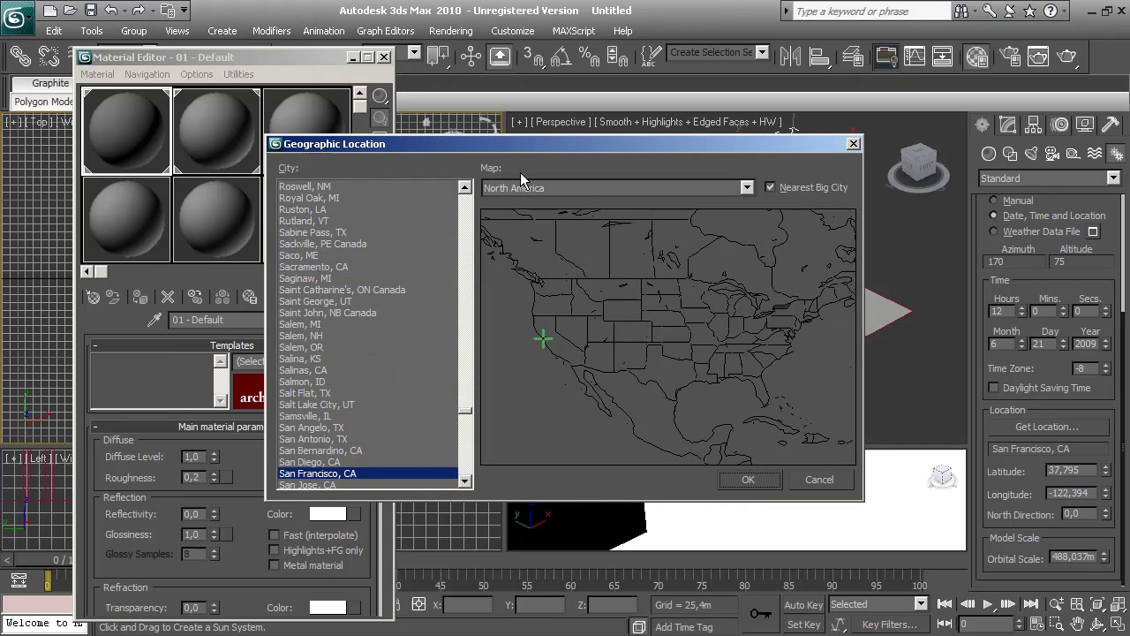
{"action": "left_click", "coordinate": [541, 187]}
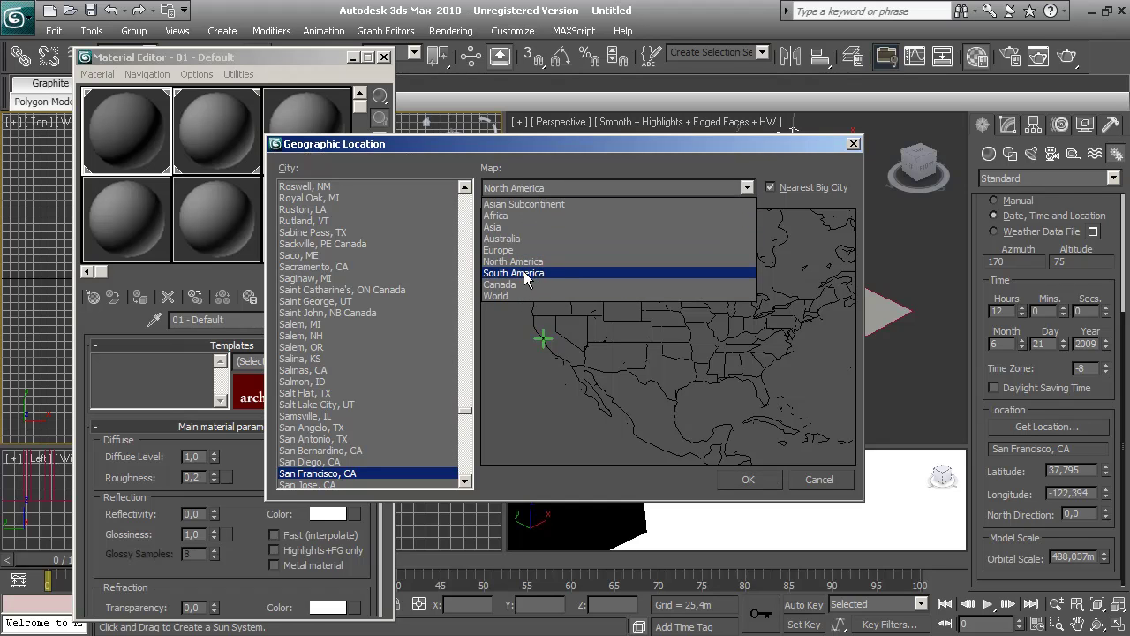
{"action": "left_click", "coordinate": [527, 274]}
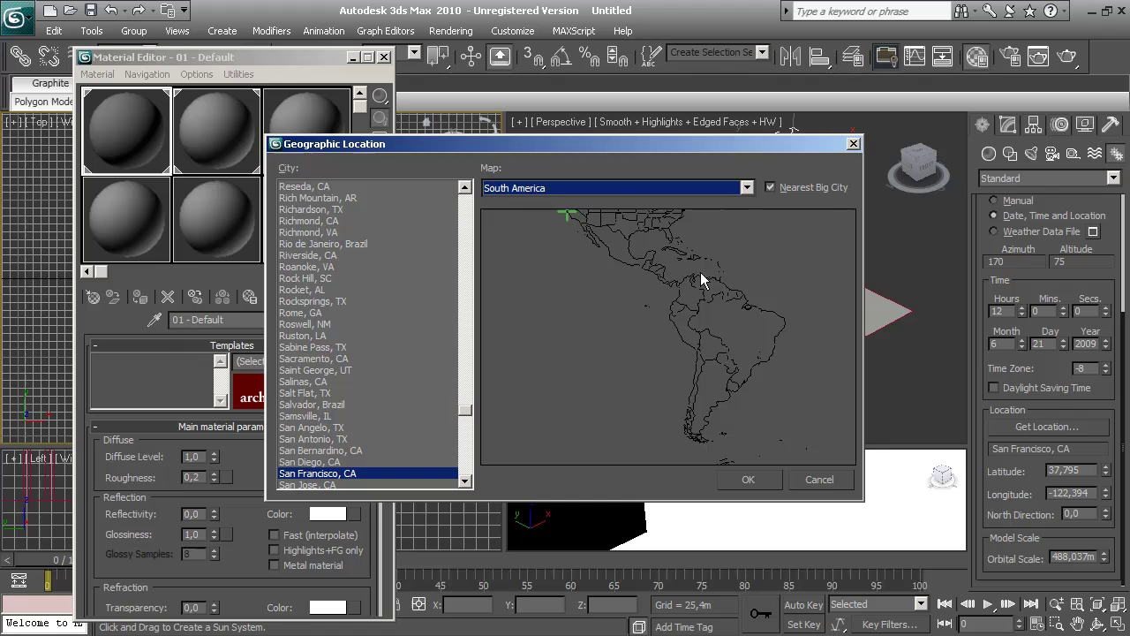
{"action": "left_click", "coordinate": [723, 394]}
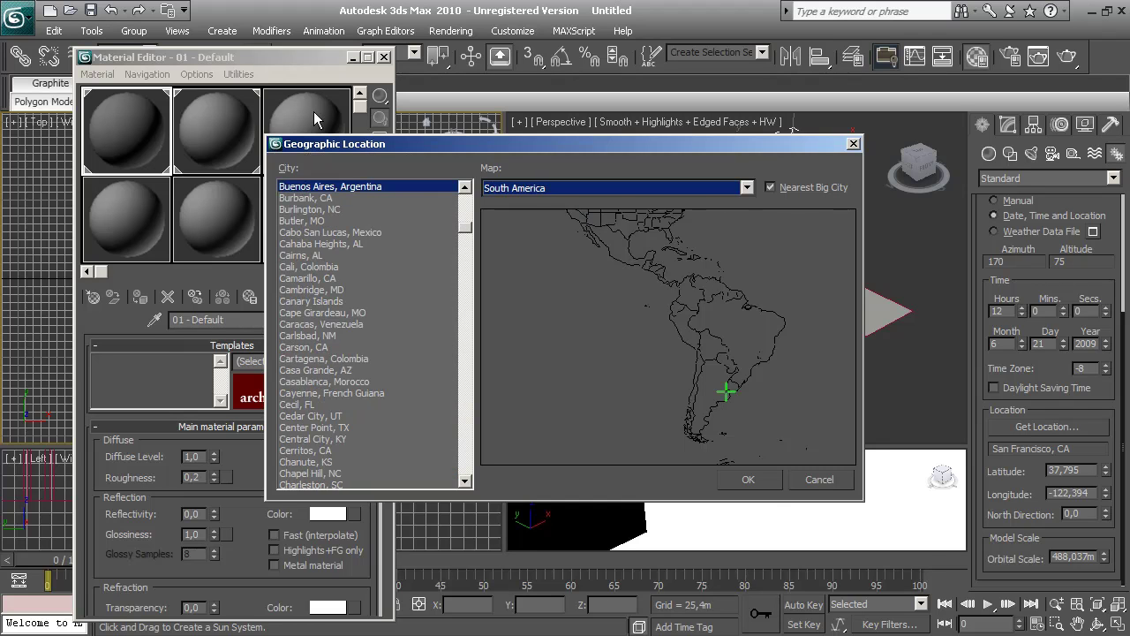
{"action": "left_click", "coordinate": [731, 479]}
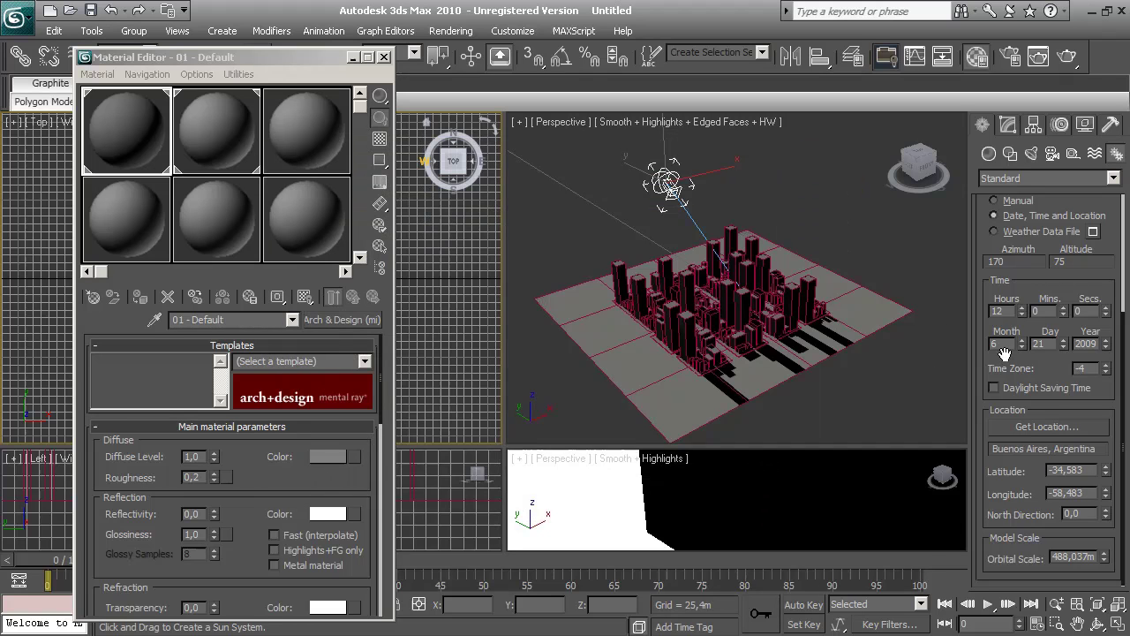
Set the daylight date to February at 15:00 and render the Perspective view
{"action": "left_click_drag", "start_coordinate": [1021, 350], "coordinate": [1022, 309]}
{"action": "left_click", "coordinate": [1022, 341]}
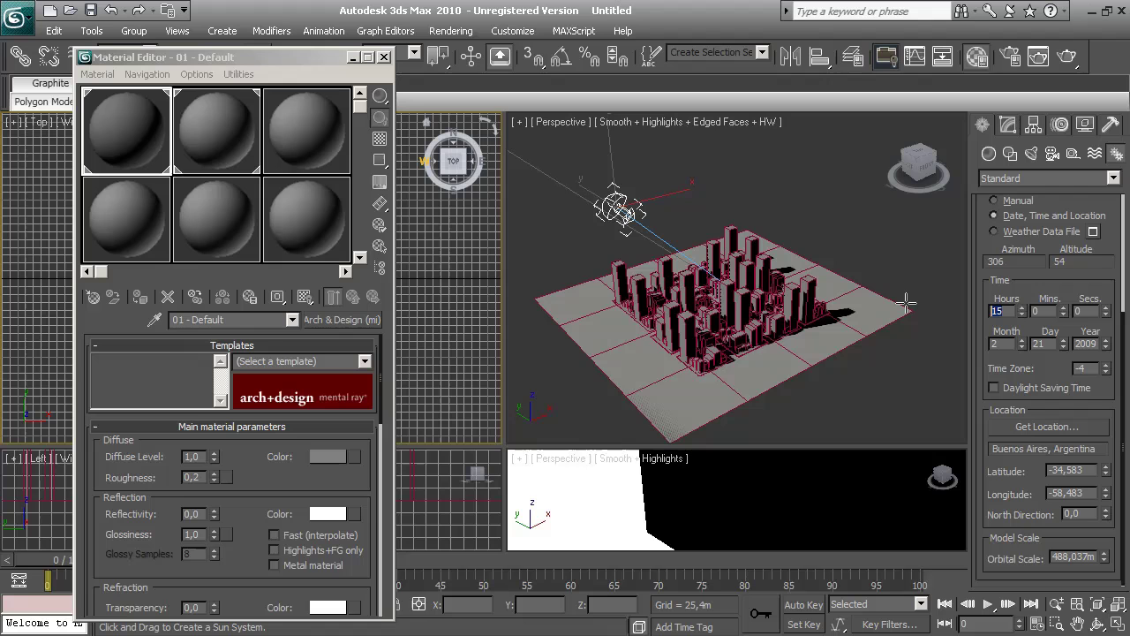
{"action": "left_click", "coordinate": [451, 30]}
{"action": "left_click", "coordinate": [454, 45]}
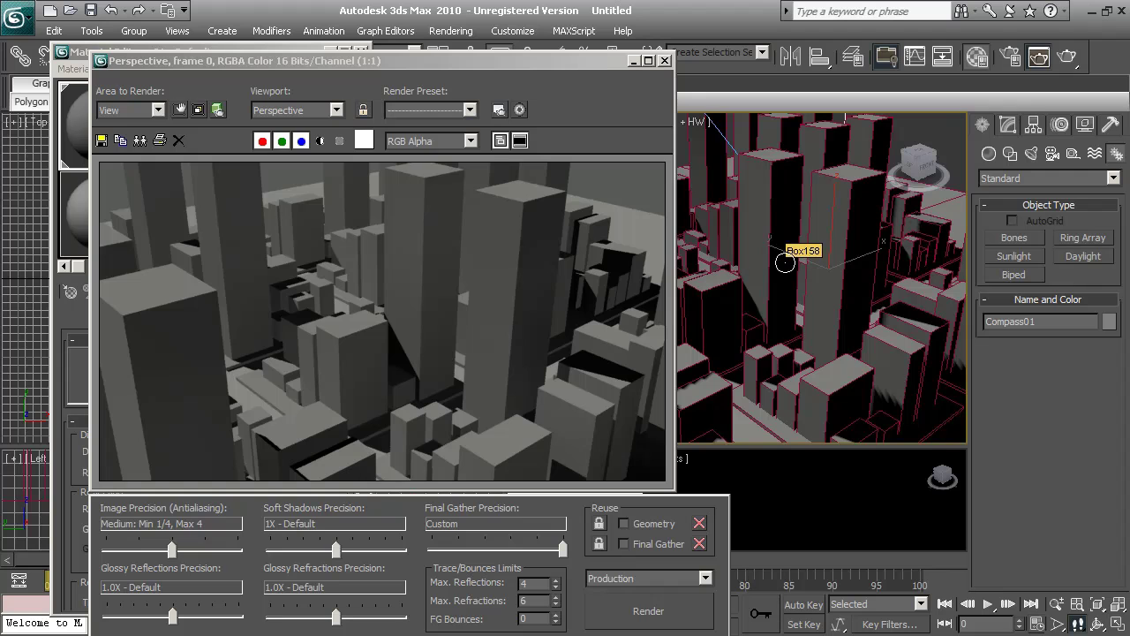
Select Daylight01 from the scene object list and show its parameters in the Modify panel
{"action": "key", "text": "h"}
{"action": "left_click", "coordinate": [488, 547]}
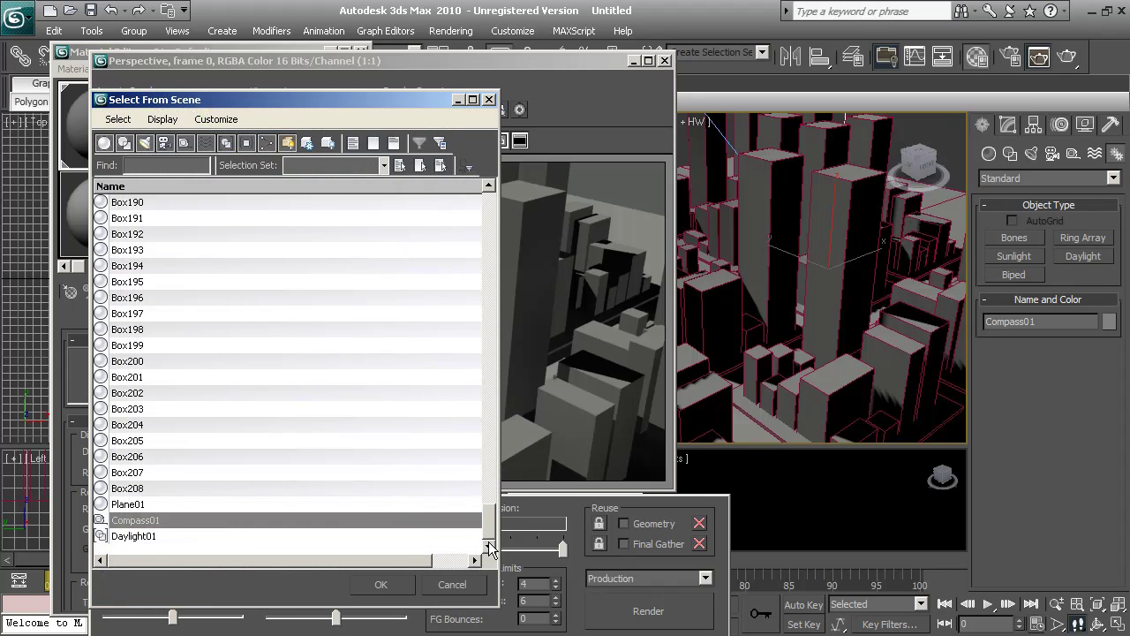
{"action": "left_click", "coordinate": [182, 536]}
{"action": "left_click", "coordinate": [369, 586]}
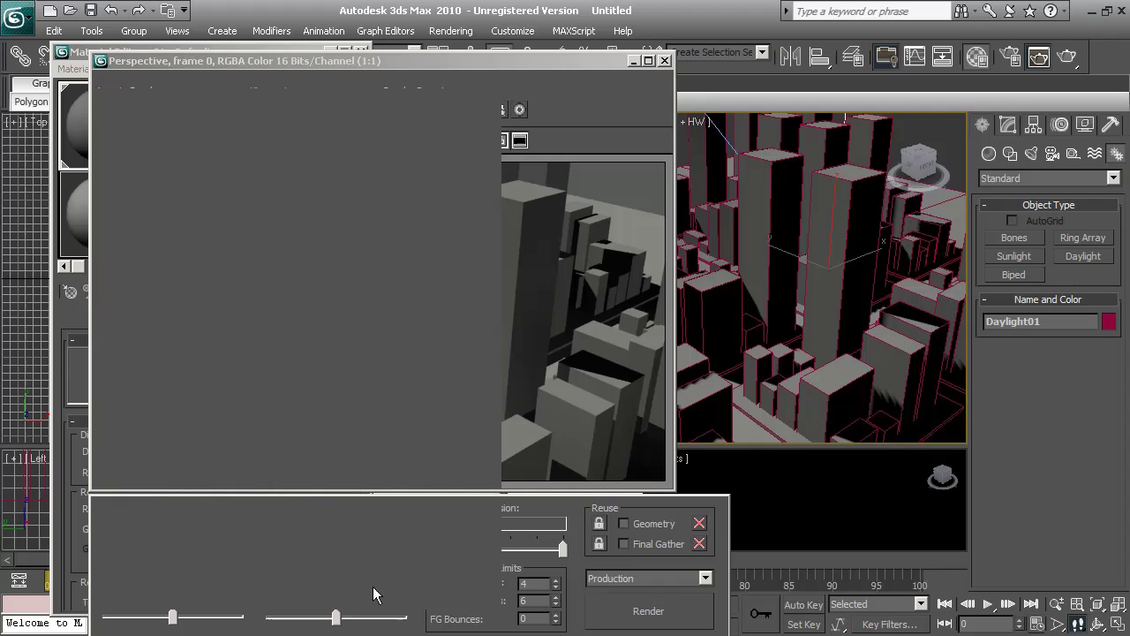
{"action": "left_click", "coordinate": [1008, 126]}
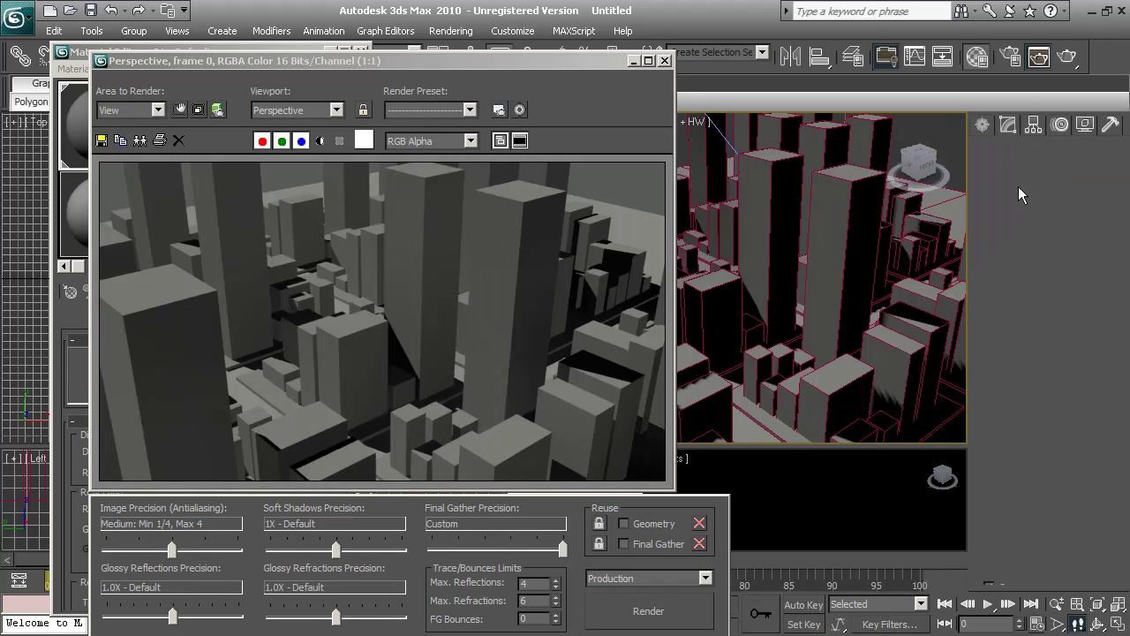
Switch Daylight01's sunlight to mr Sun and its skylight to mr Sky
{"action": "scroll", "coordinate": [1024, 399], "scroll_direction": "up", "scroll_amount": 2}
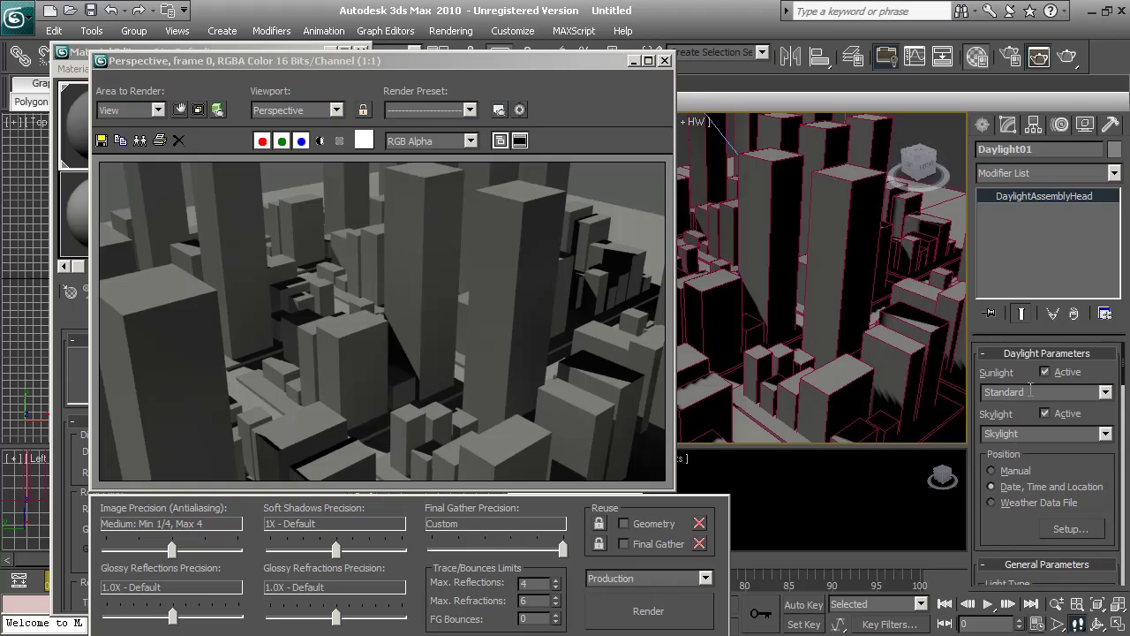
{"action": "left_click", "coordinate": [1104, 392]}
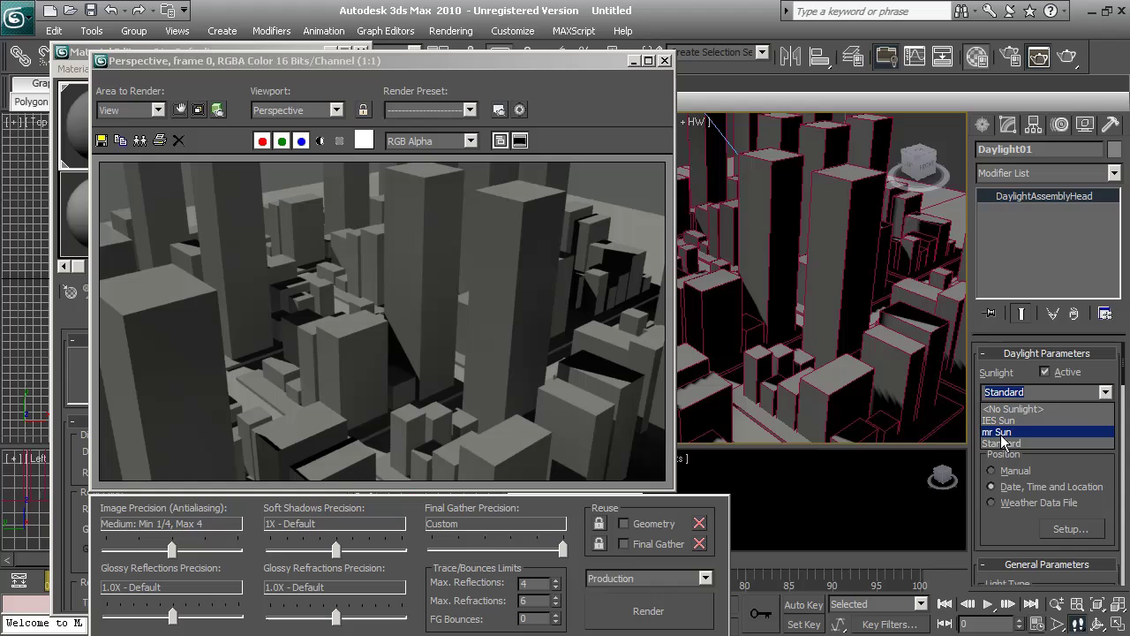
{"action": "left_click", "coordinate": [1007, 437]}
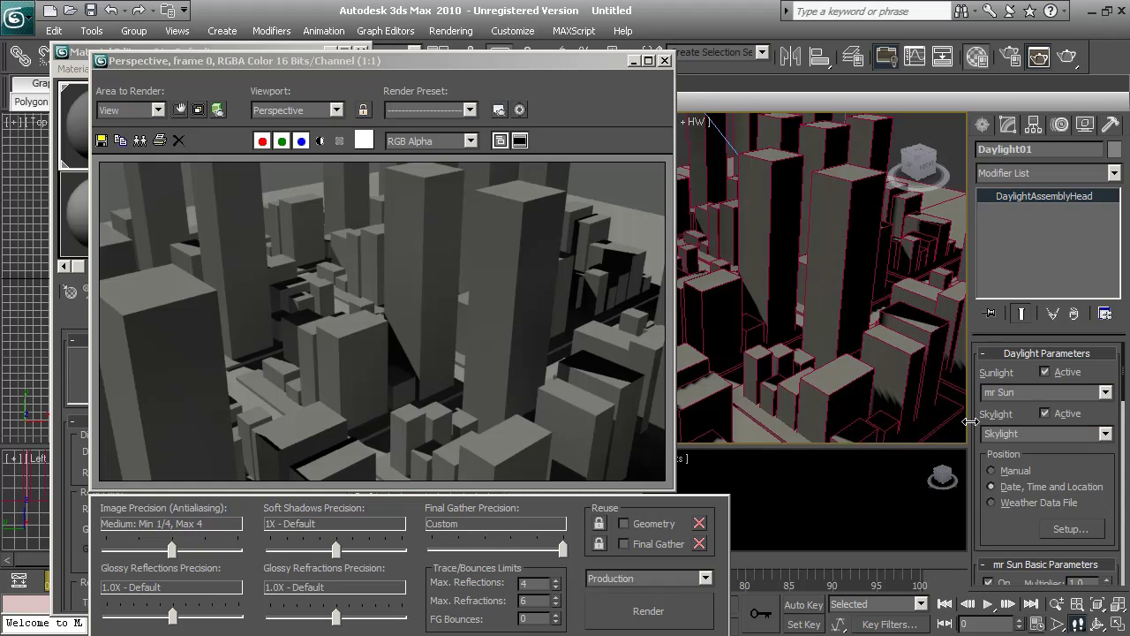
{"action": "scroll", "coordinate": [1006, 424], "scroll_direction": "down", "scroll_amount": 1}
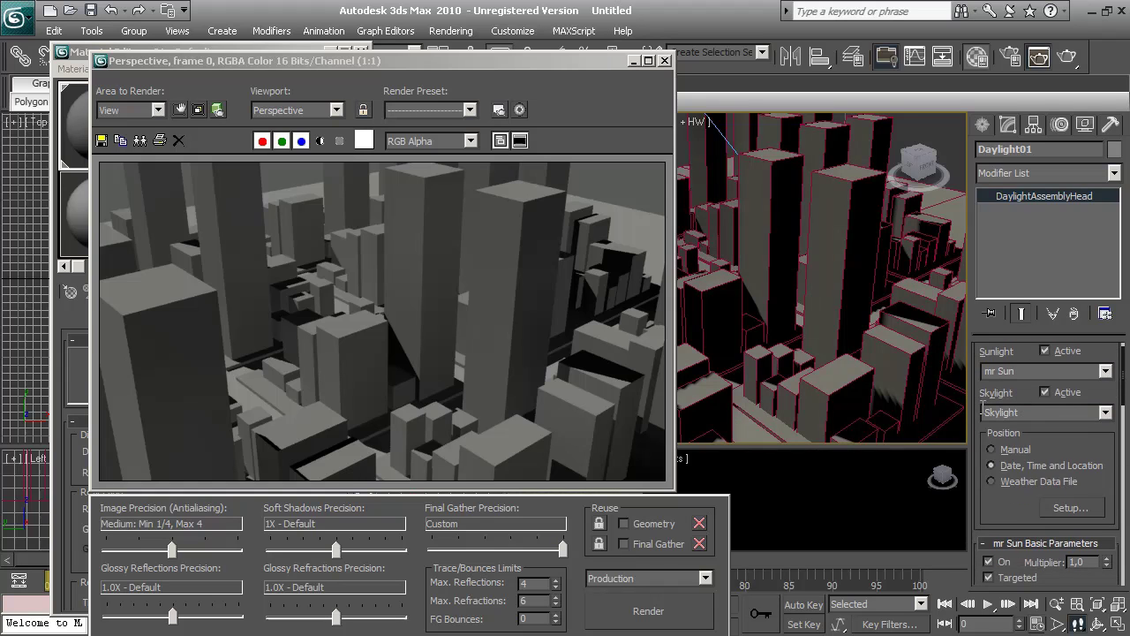
{"action": "left_click", "coordinate": [1108, 412]}
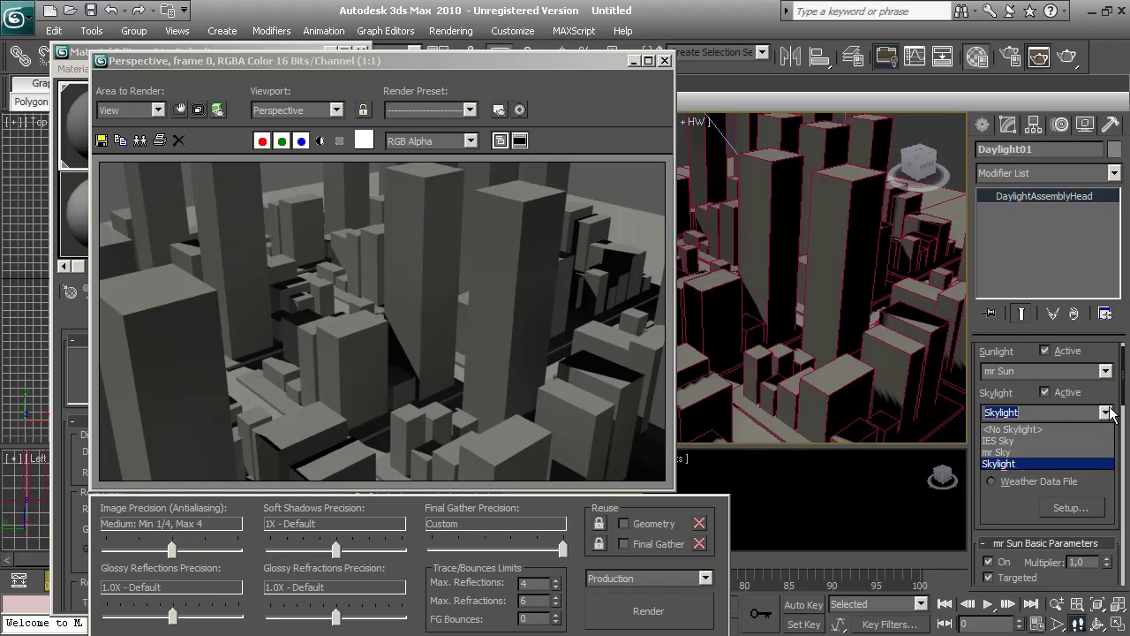
{"action": "left_click", "coordinate": [1009, 452]}
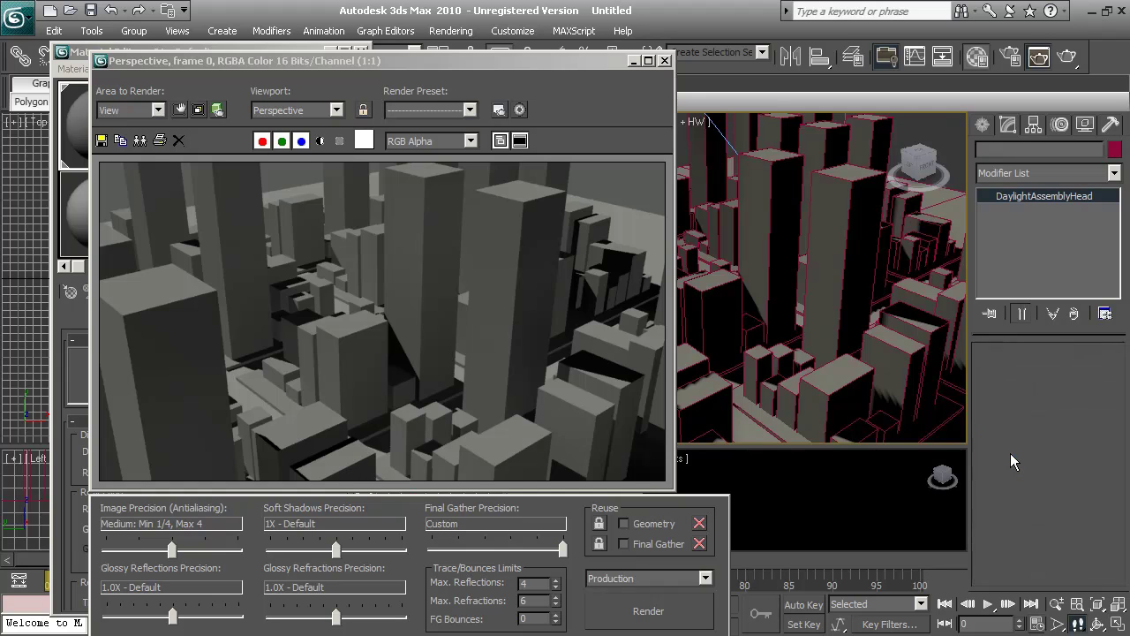
{"action": "left_click", "coordinate": [648, 610]}
Set Area to Render to Region, frame the image's right side, and render it
{"action": "left_click", "coordinate": [181, 111]}
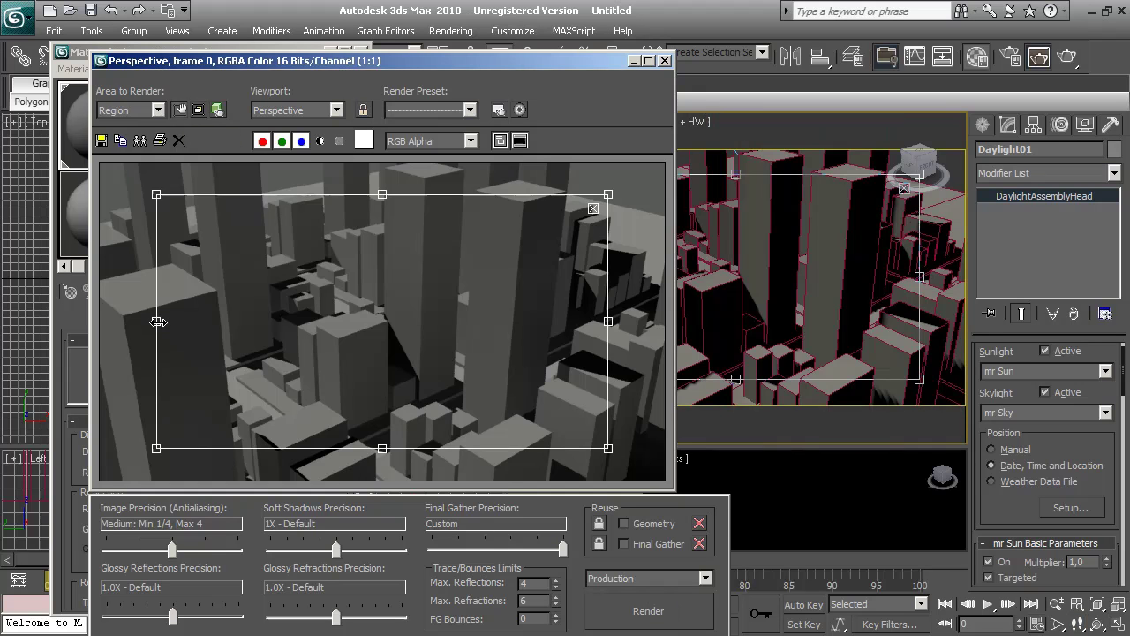
{"action": "left_click_drag", "start_coordinate": [160, 324], "coordinate": [371, 323]}
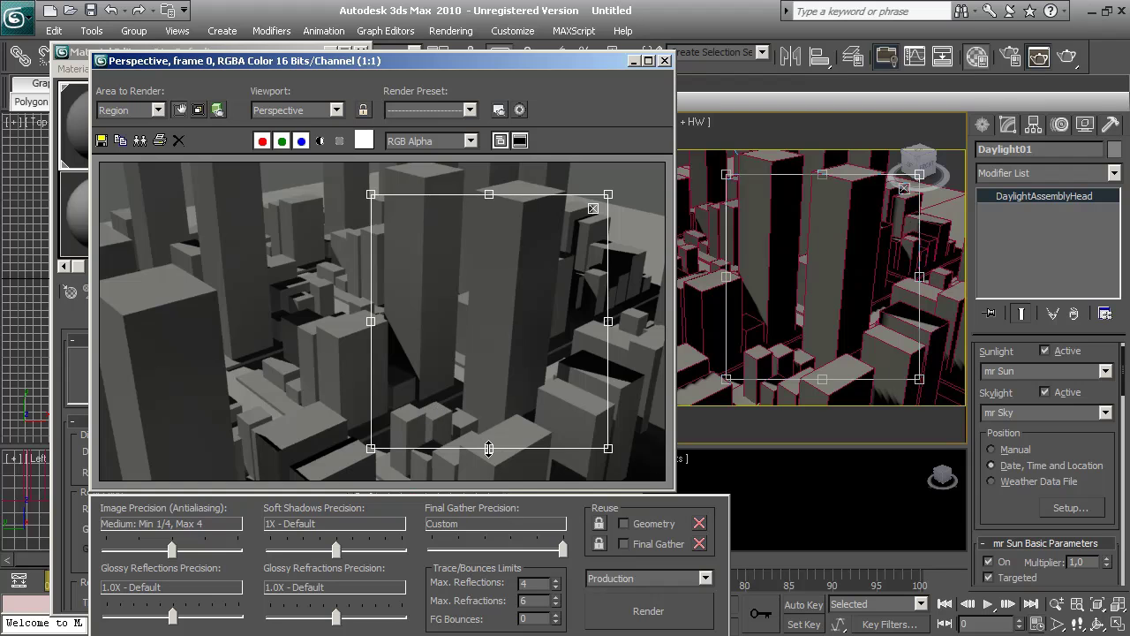
{"action": "left_click_drag", "start_coordinate": [489, 448], "coordinate": [488, 481]}
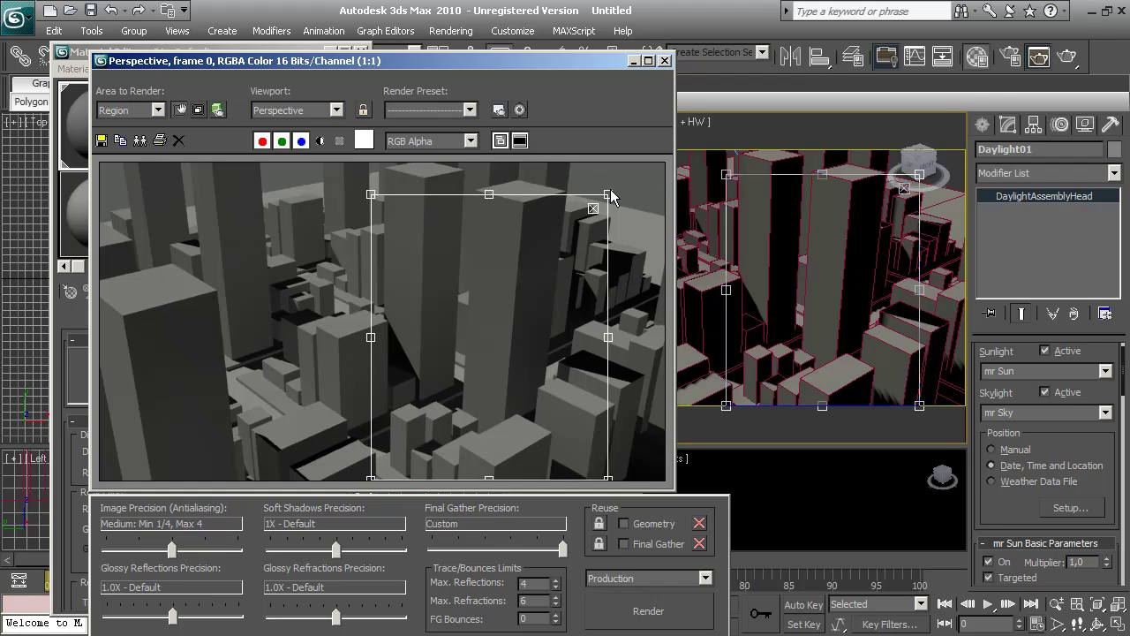
{"action": "left_click_drag", "start_coordinate": [611, 196], "coordinate": [663, 164]}
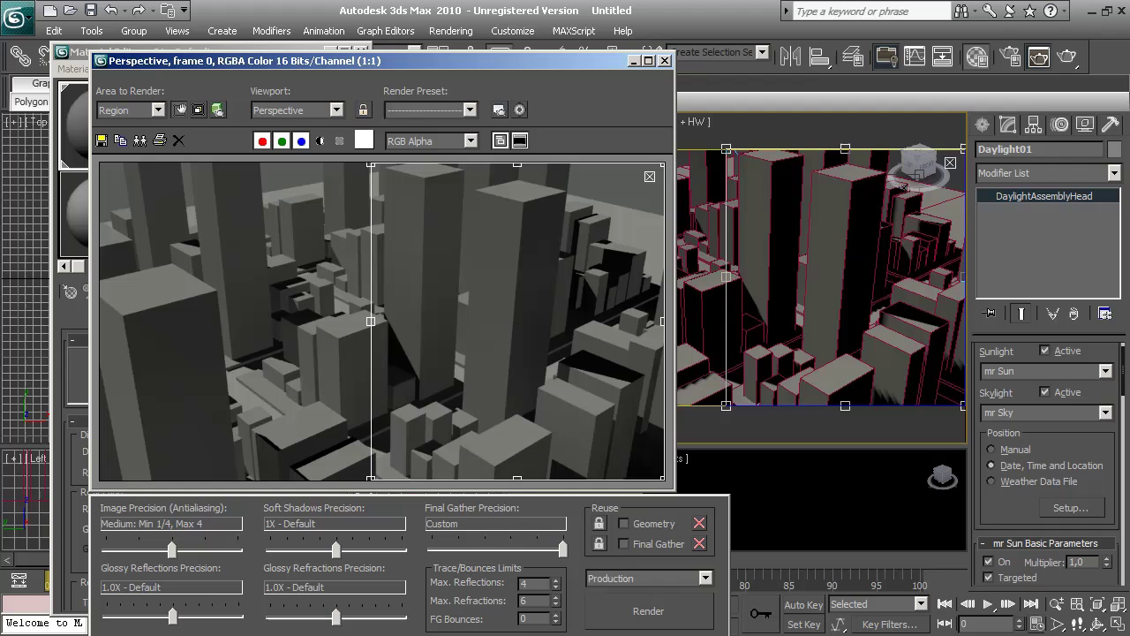
{"action": "left_click", "coordinate": [654, 610]}
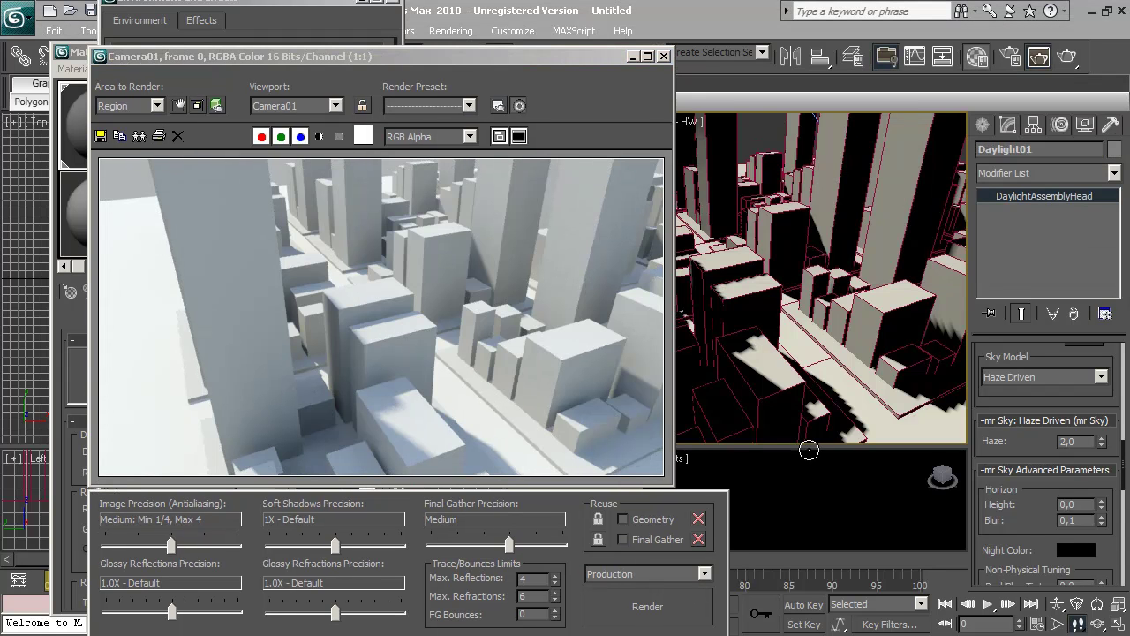
Move the rendered frame window aside while the Camera01 render completes
{"action": "left_click_drag", "start_coordinate": [490, 55], "coordinate": [528, 31]}
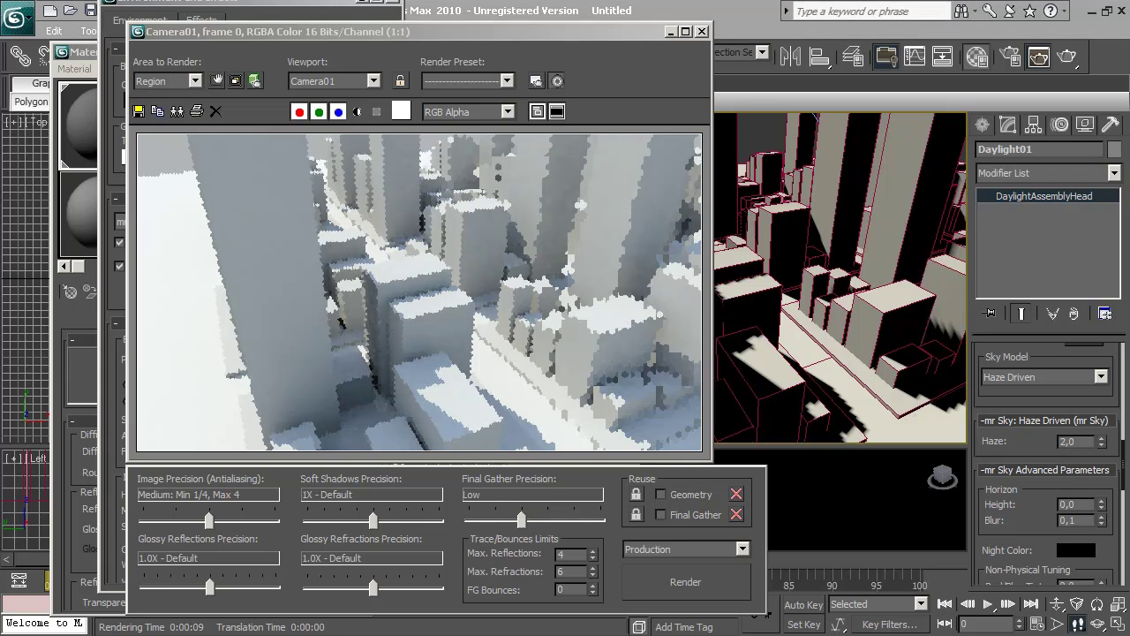
Orbit the viewport around the buildings and re-render the Camera01 view
{"action": "middle_click_drag", "start_coordinate": [821, 319], "coordinate": [805, 353], "text": "alt"}
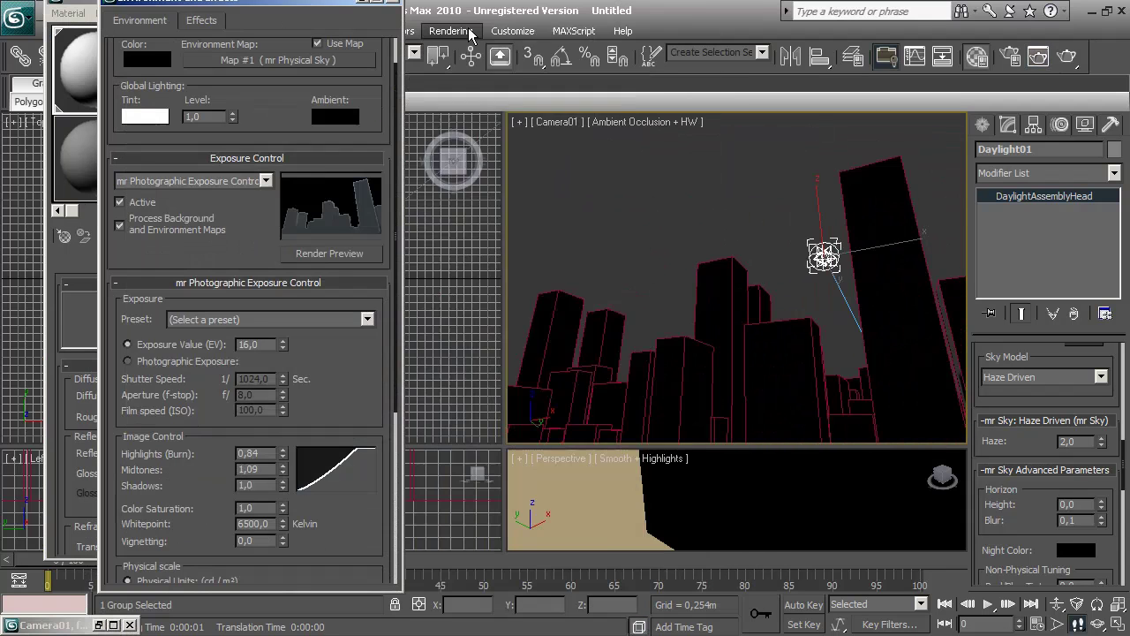
{"action": "left_click", "coordinate": [451, 31]}
{"action": "left_click", "coordinate": [448, 45]}
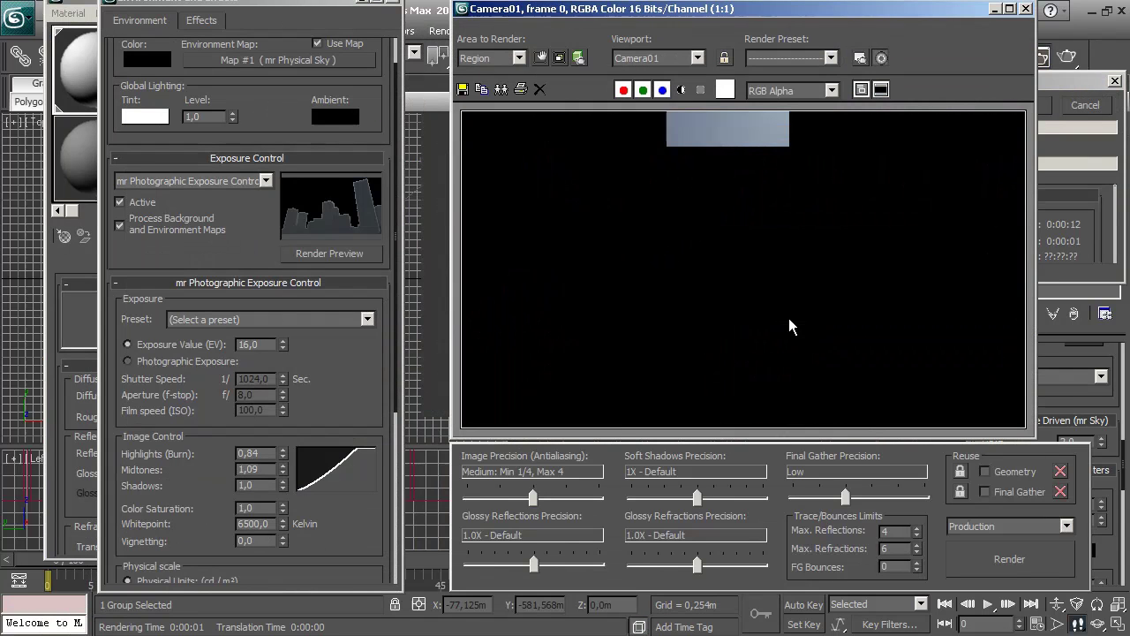